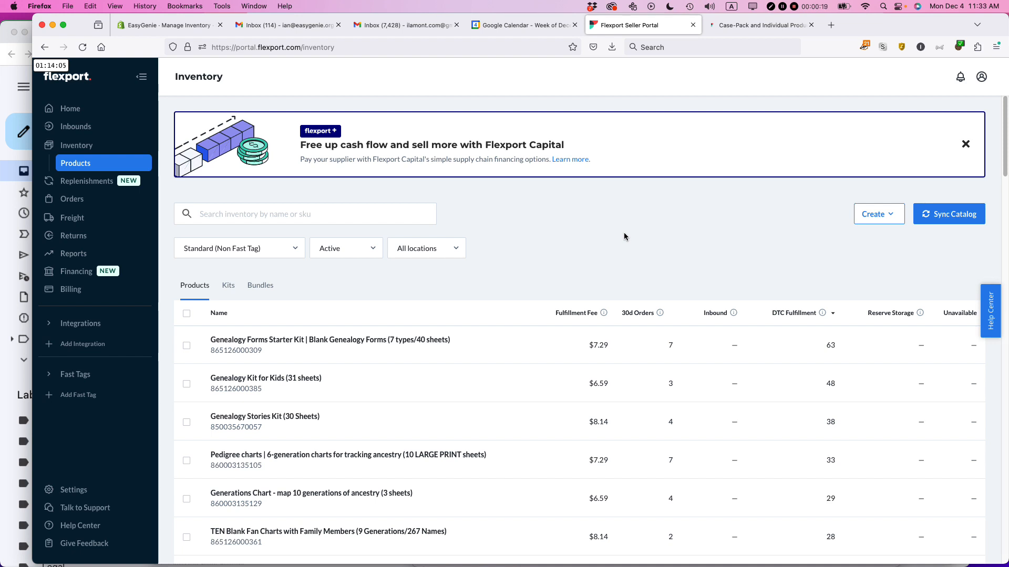
scroll(624, 236, down, 1)
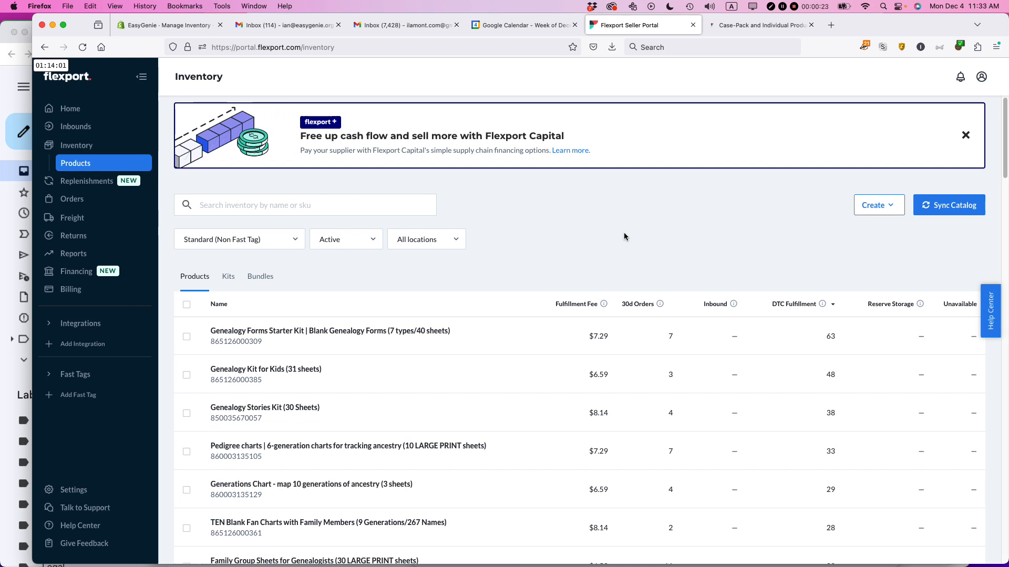
scroll(624, 237, up, 1)
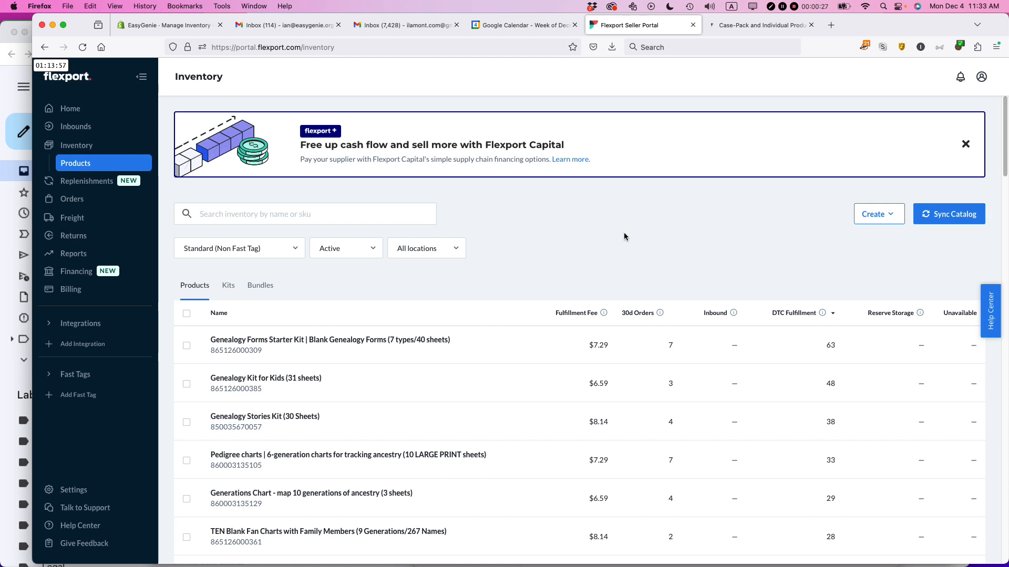
scroll(624, 236, down, 5)
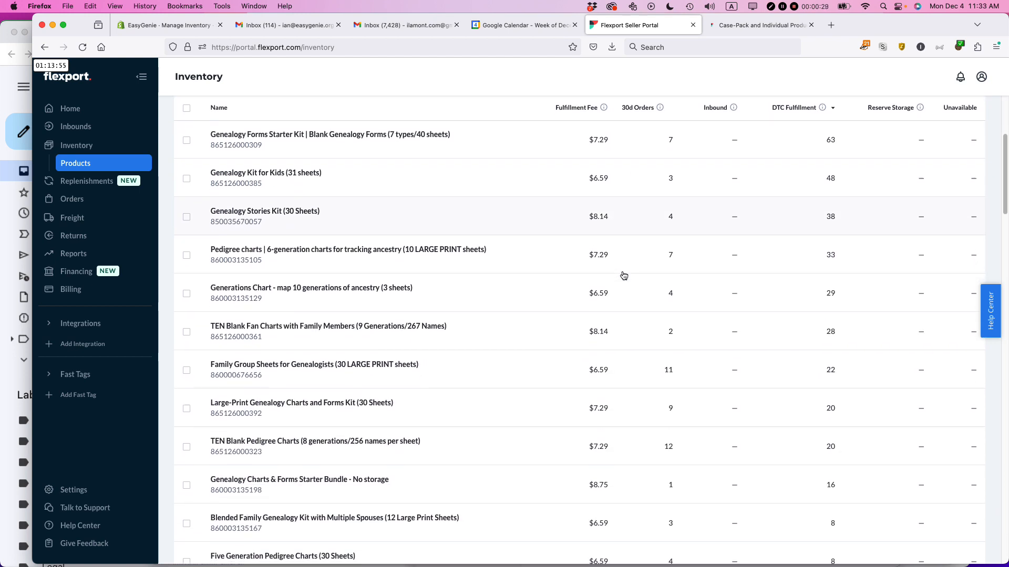
scroll(624, 276, up, 5)
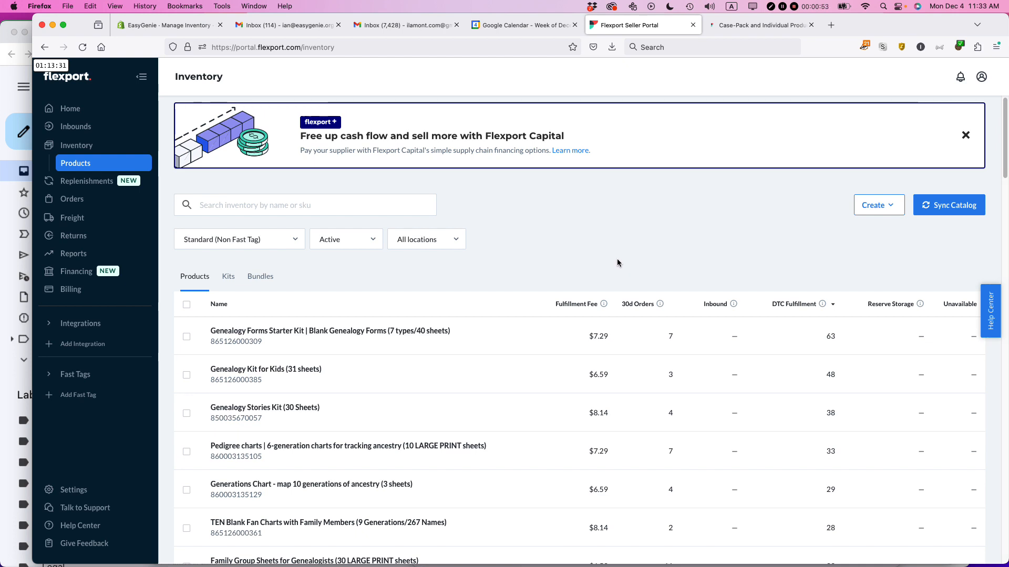
- Examine the Multiple SKU Boxes section of the Case-Pack and Individual Product Packaging Guidelines help article
click(746, 26)
scroll(649, 180, up, 15)
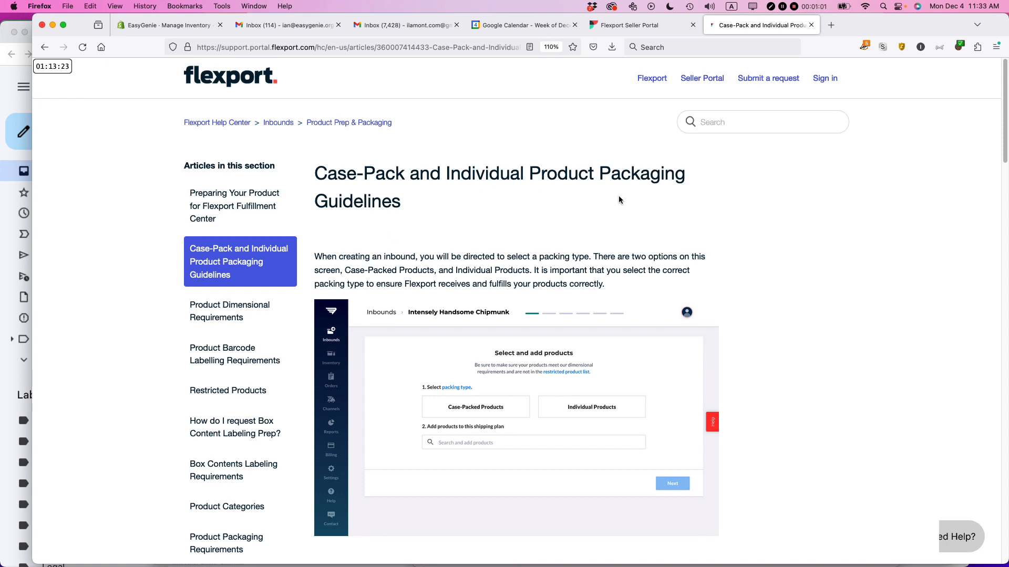
scroll(619, 195, down, 8)
scroll(618, 195, down, 13)
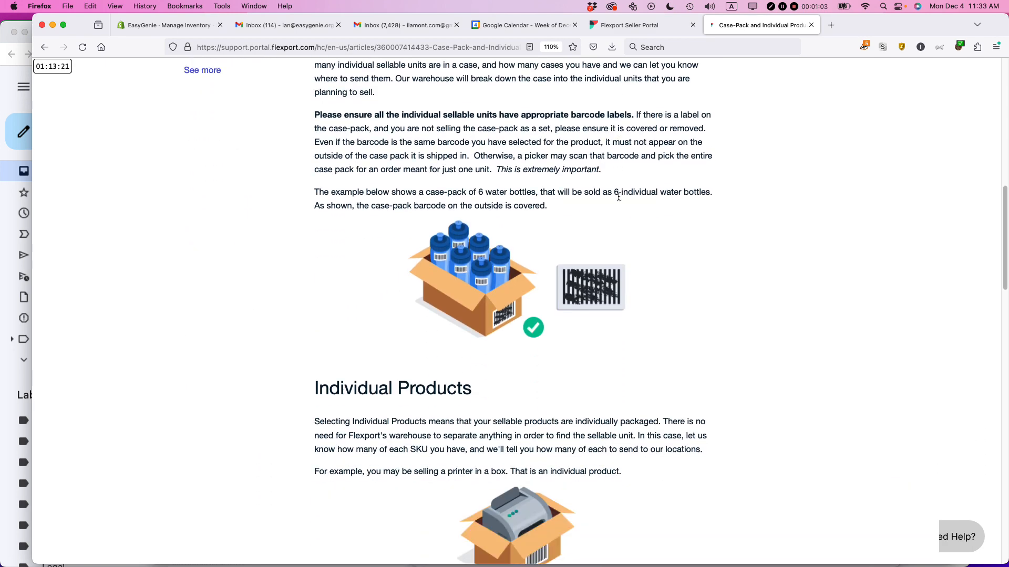
scroll(617, 199, down, 11)
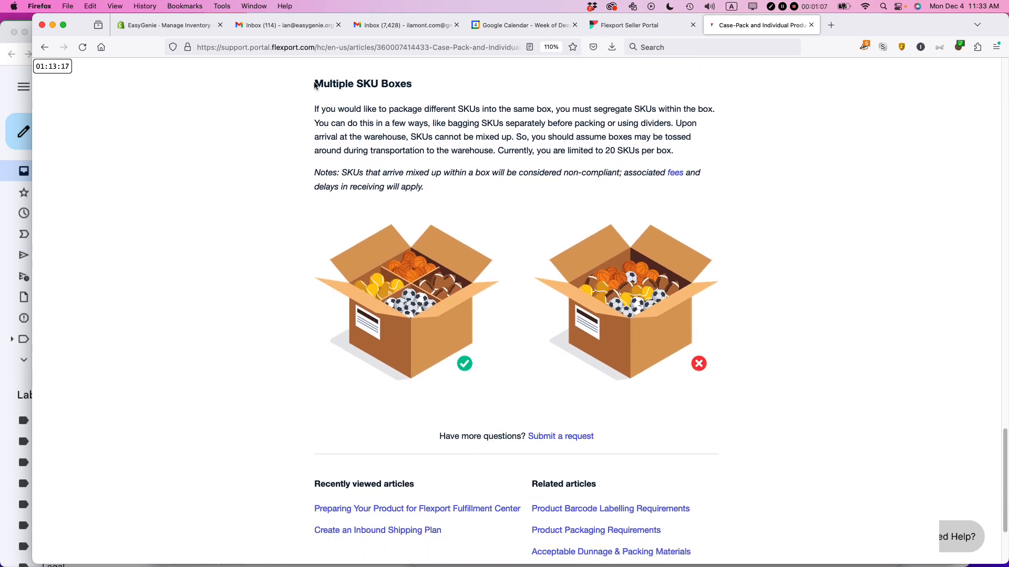
drag(314, 83, 458, 89)
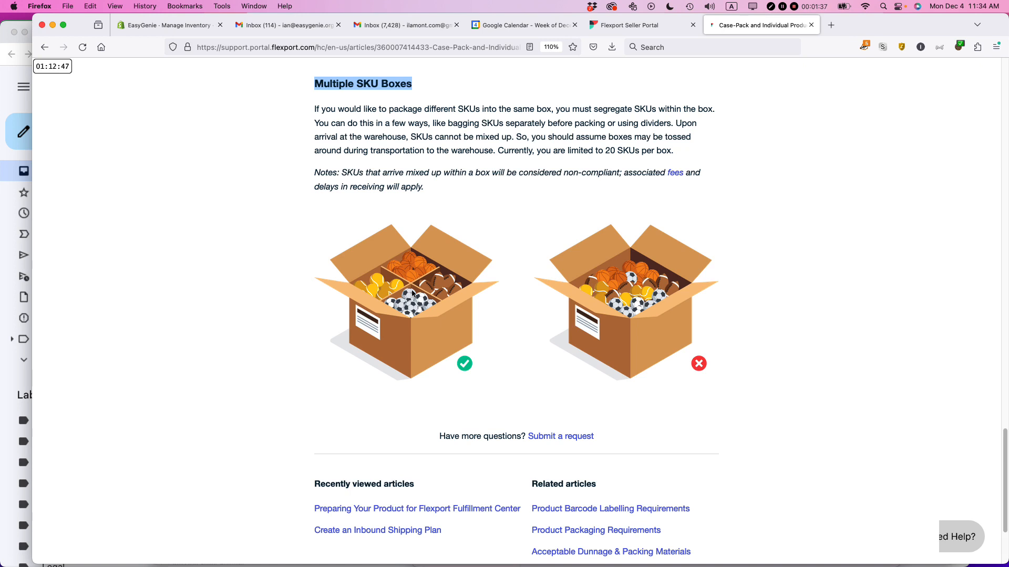
- Return to the Flexport Seller Portal and start creating a new inbound shipping plan
click(626, 25)
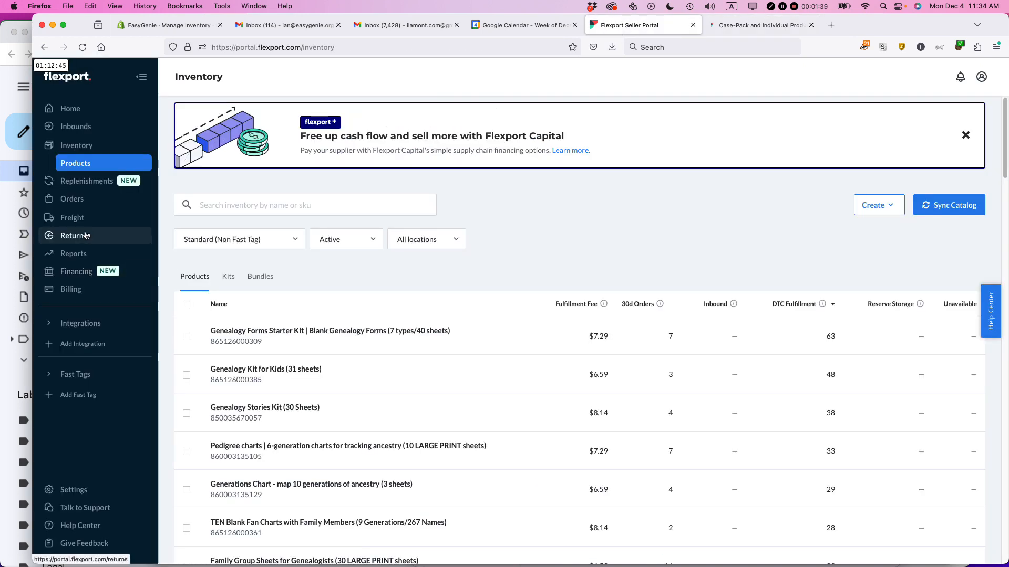
click(87, 132)
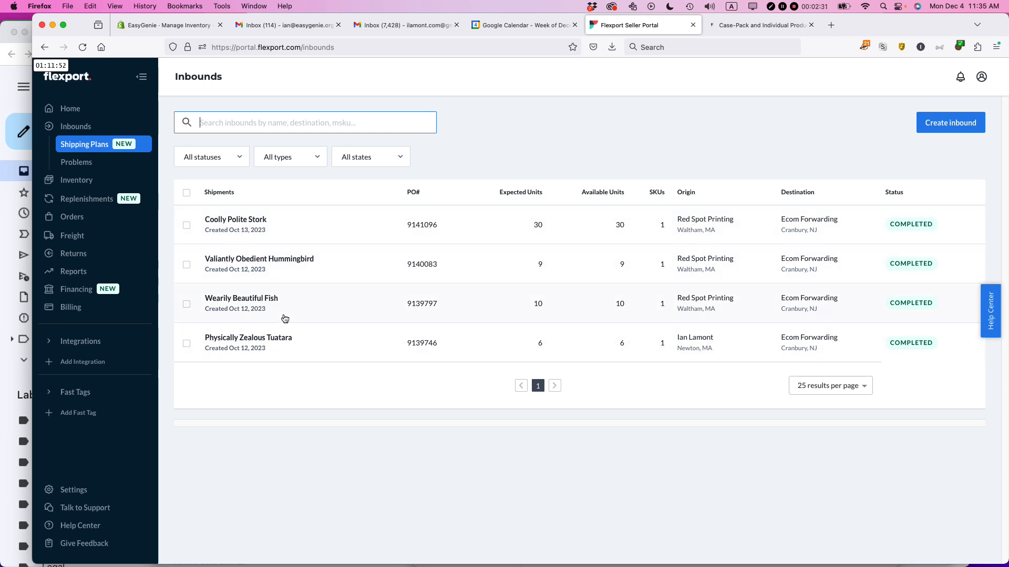
click(957, 125)
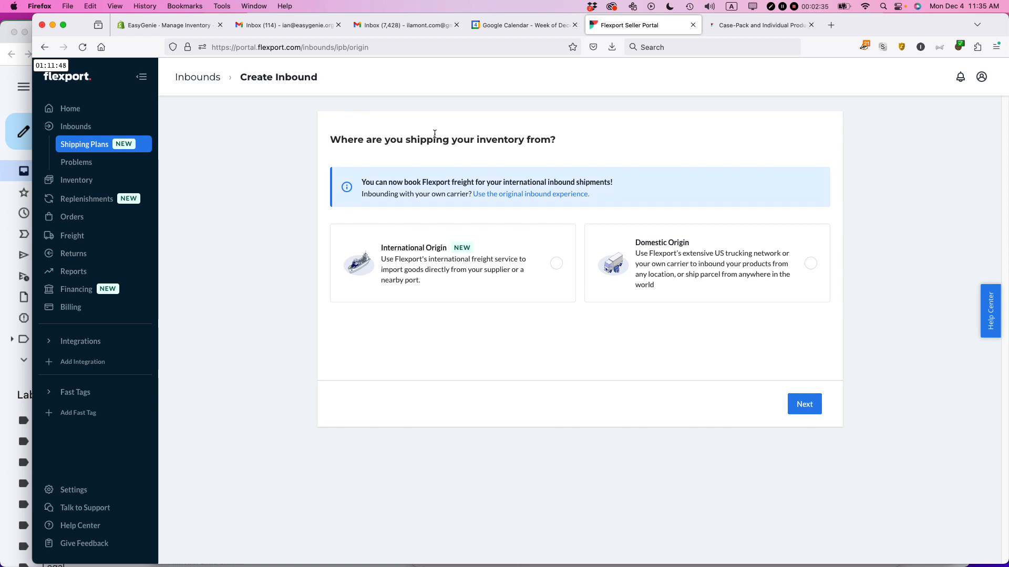
triple_click(415, 139)
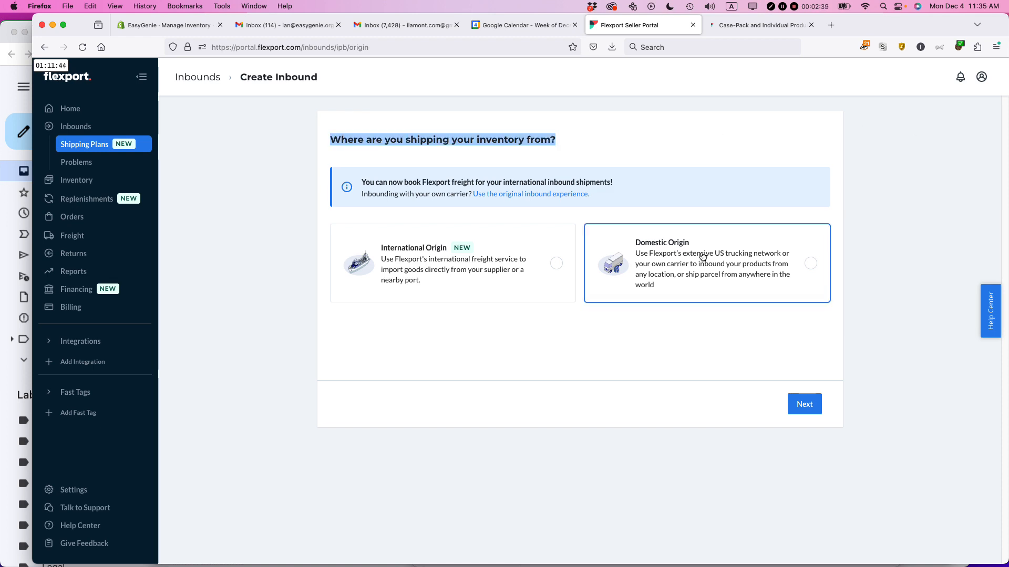
- Set the shipment's origin to Domestic Origin using the saved Red Spot Printing address, and continue
click(814, 268)
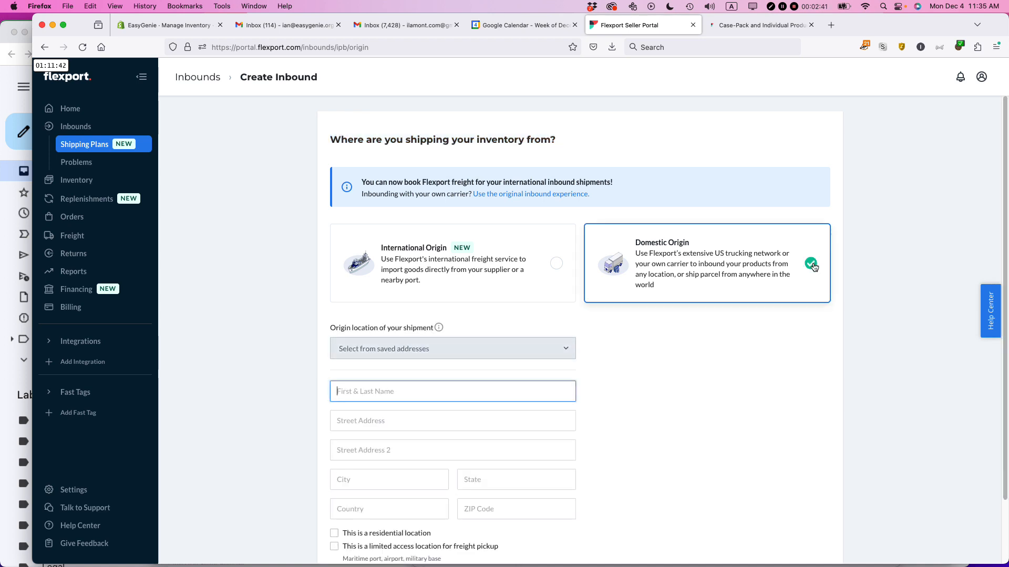
click(571, 349)
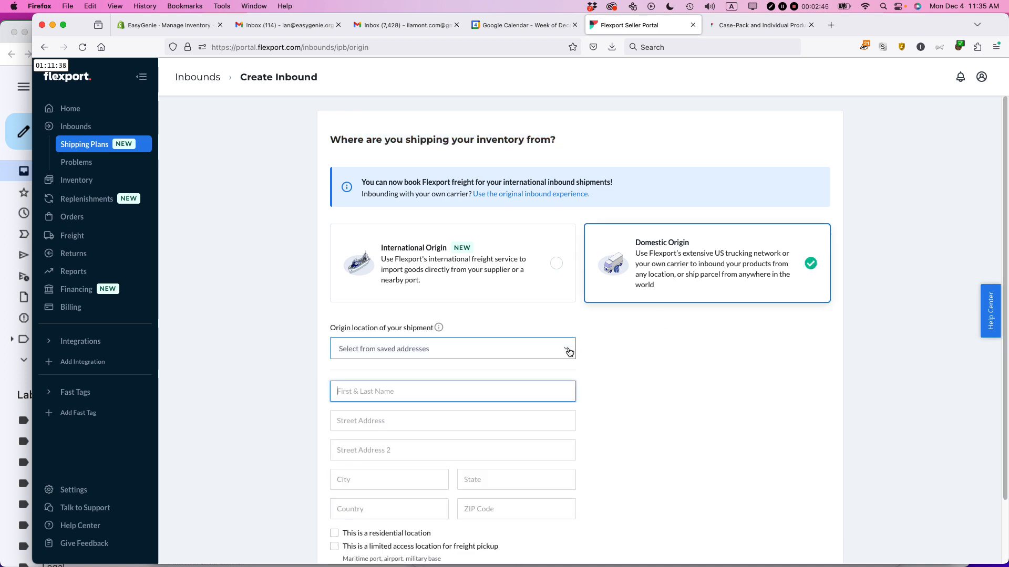
click(538, 367)
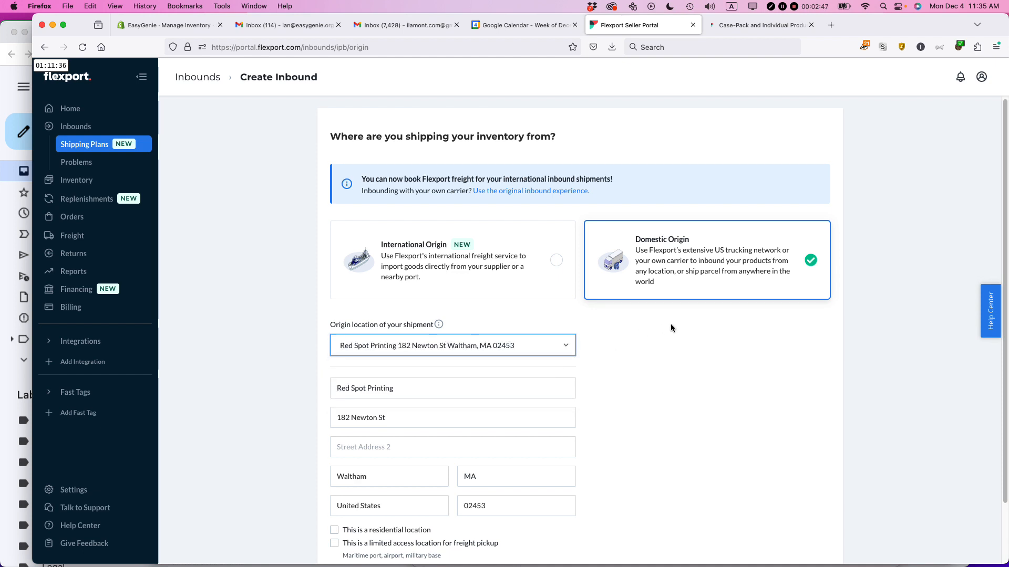
scroll(670, 328, down, 3)
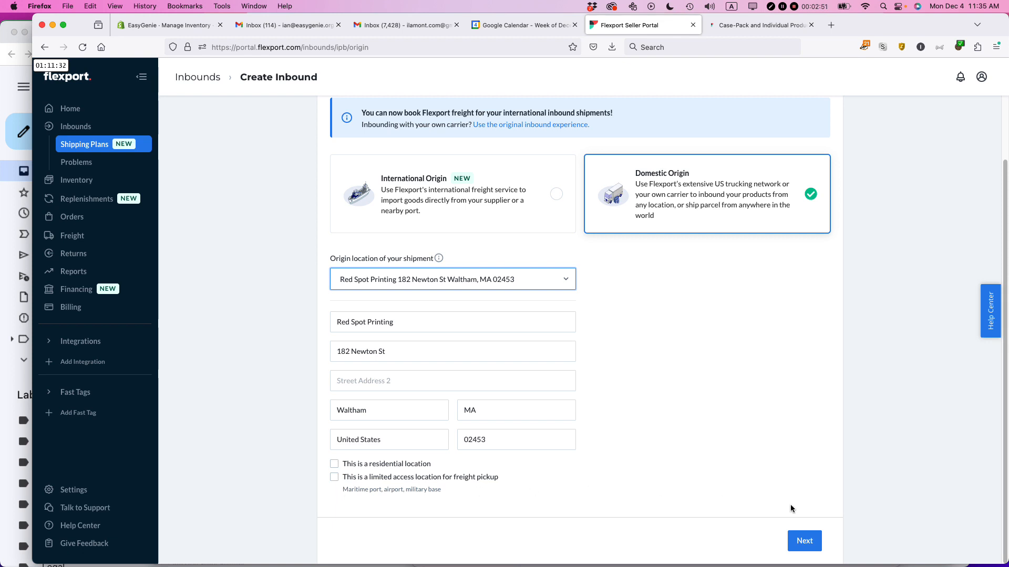
click(802, 547)
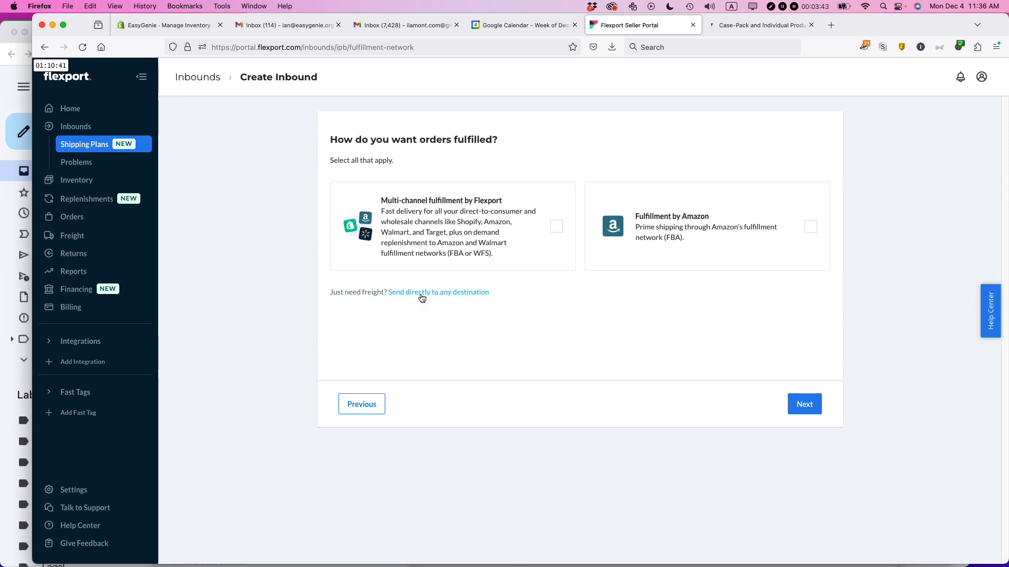
- Choose Multi-channel fulfillment by Flexport and send the shipment to the Flexport DTC Fulfillment Network
click(800, 403)
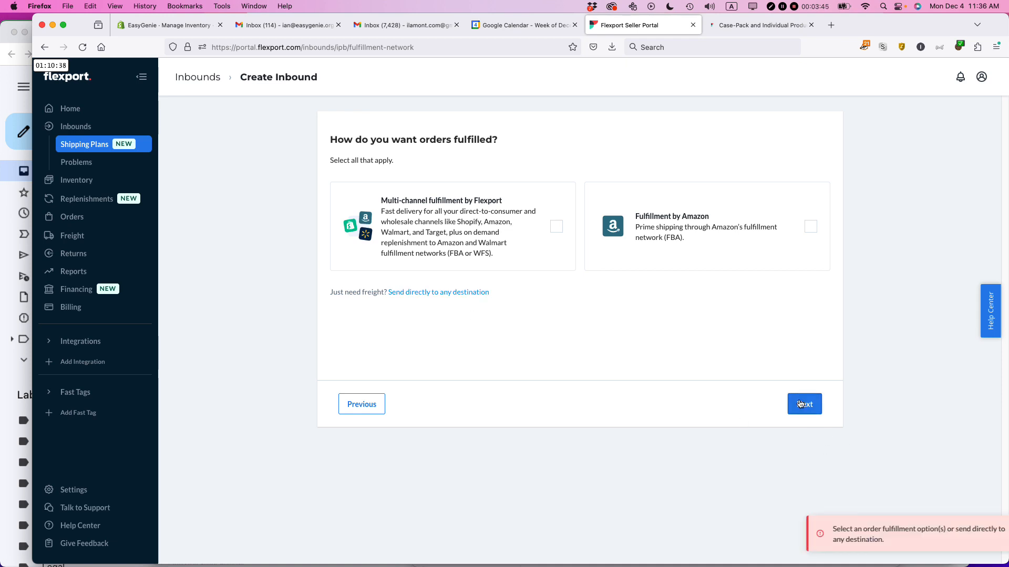
click(557, 227)
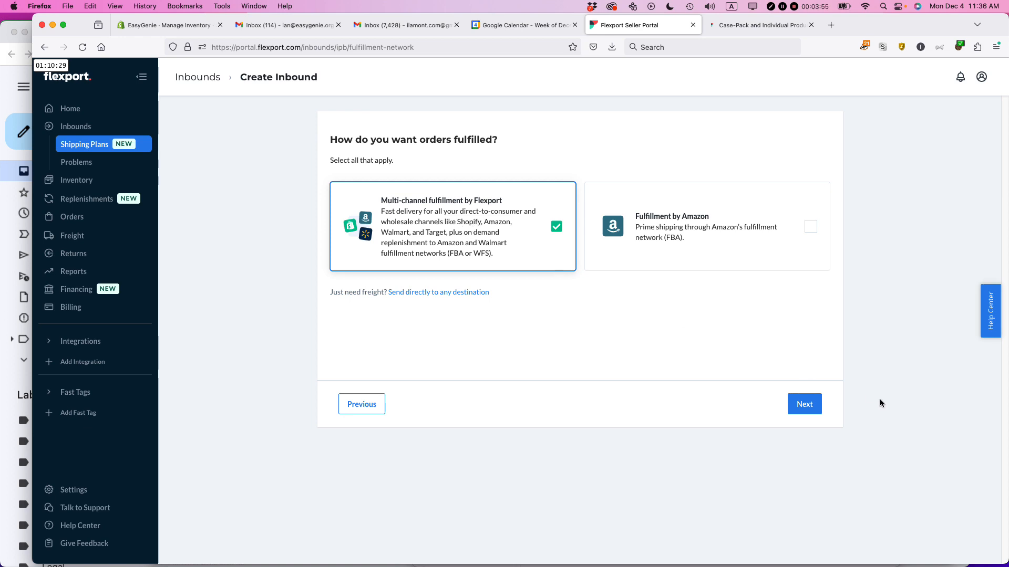
click(799, 415)
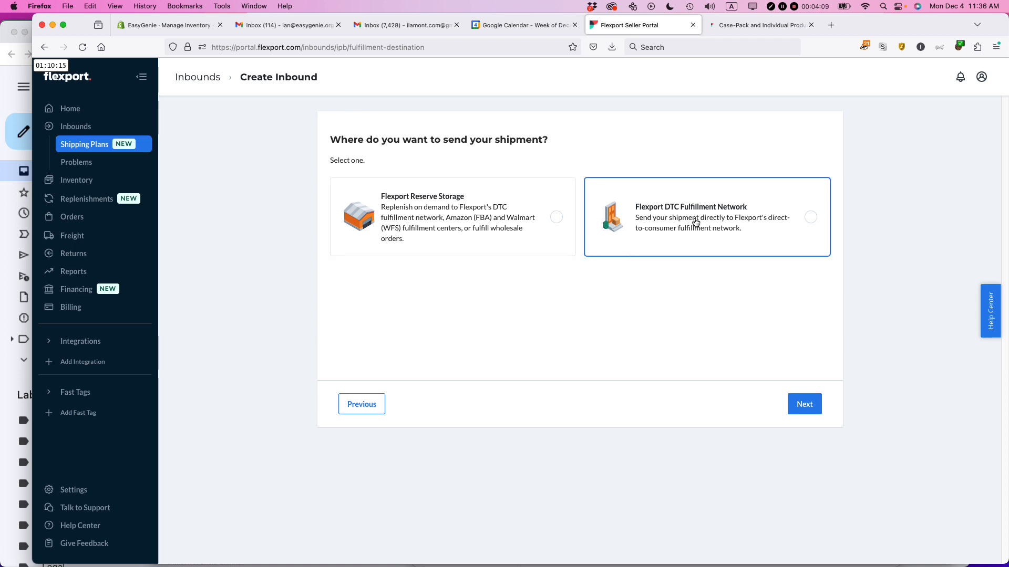
click(811, 224)
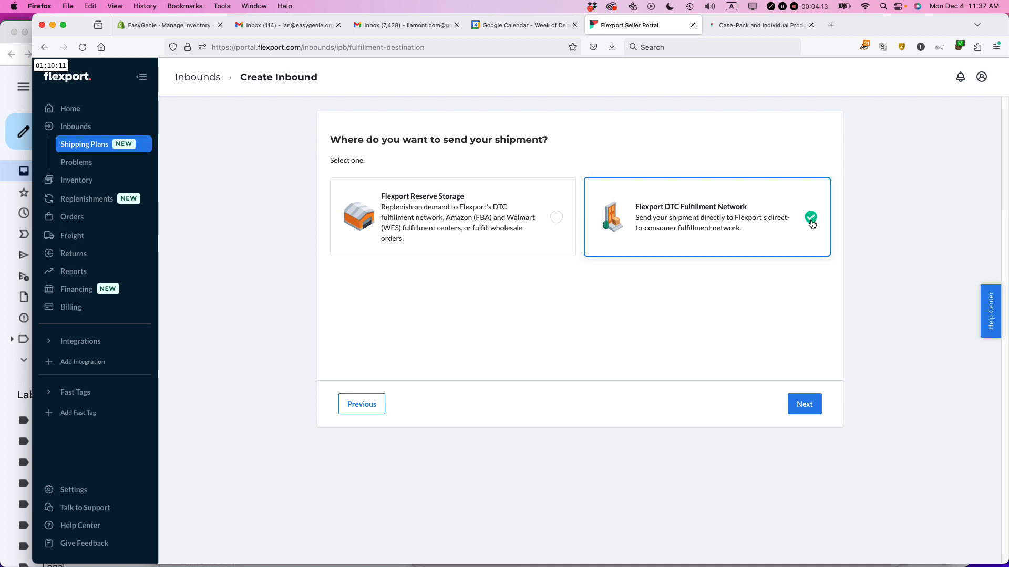
click(811, 405)
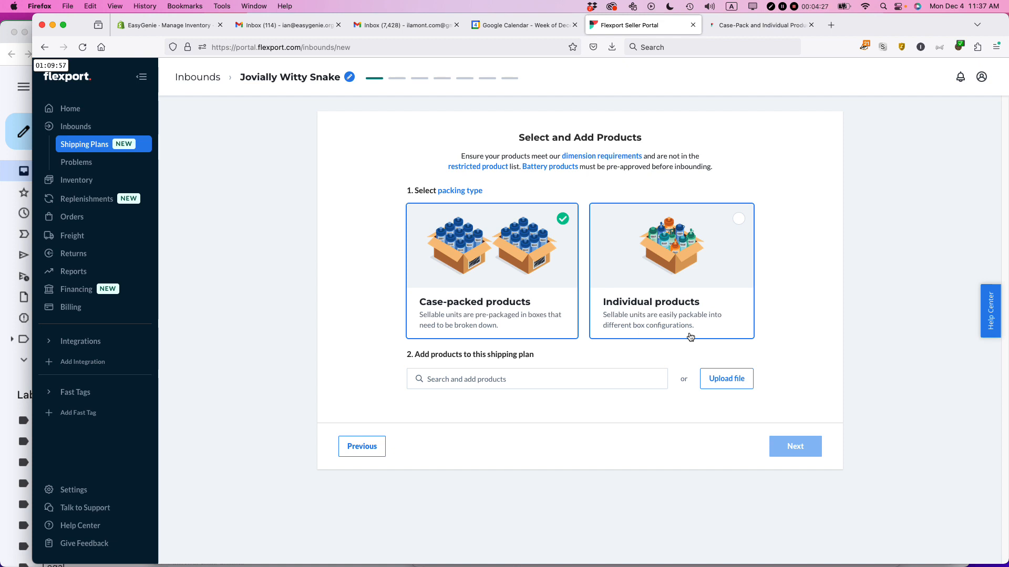
- Set the packing type to Individual products and add the Genetic Genealogy Triangulation Kit for DNA Tests to the plan
click(738, 221)
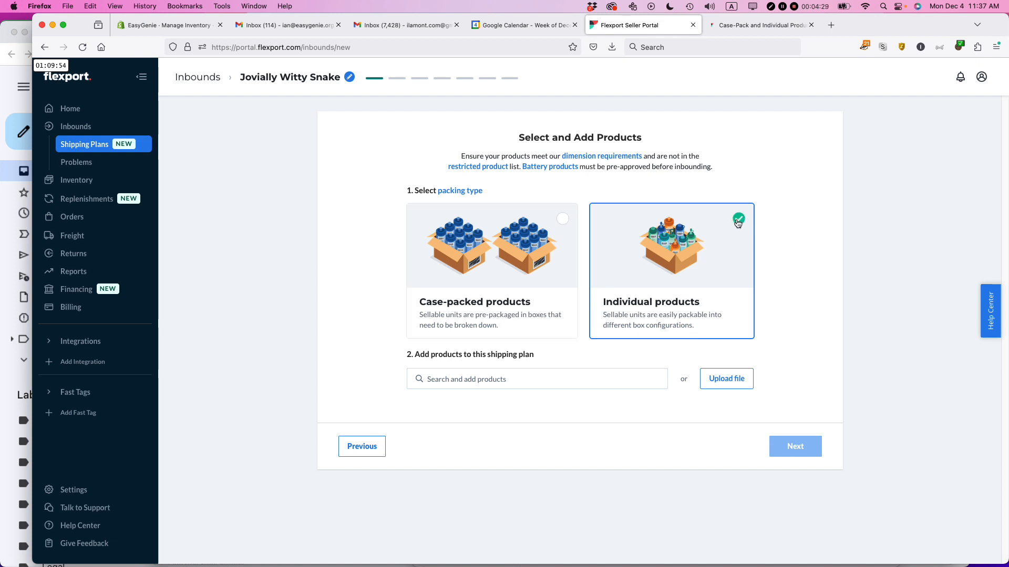
click(459, 383)
text(genetic)
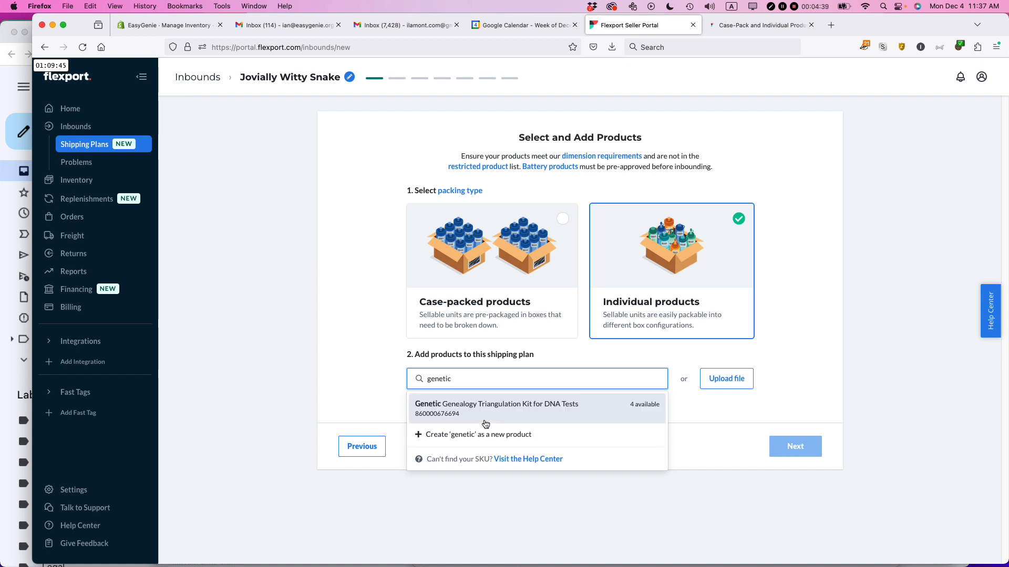
click(591, 412)
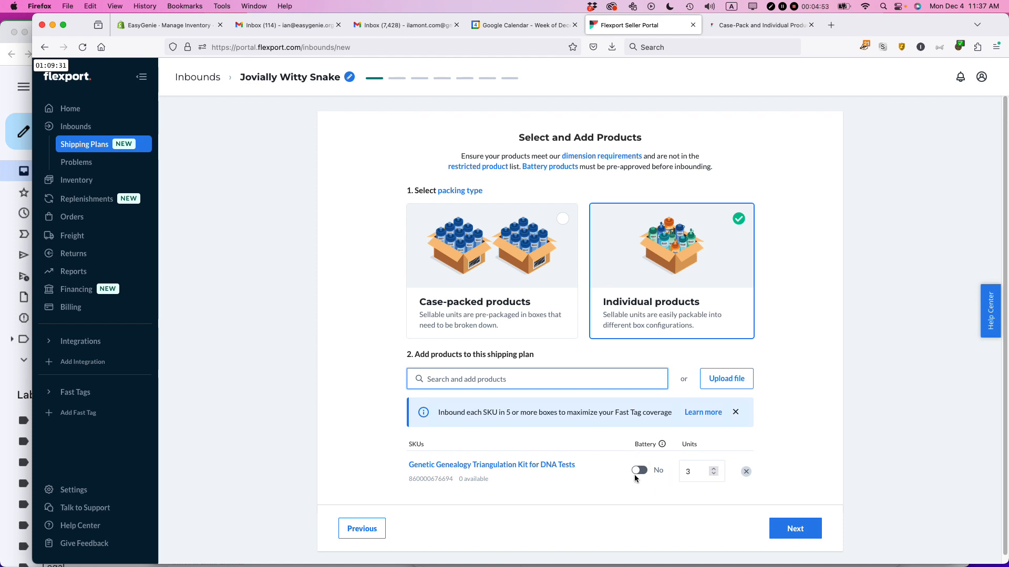
- Find and add the Five Generation Pedigree Charts (30 Sheets) product to the shipping plan
click(467, 381)
text(genereation)
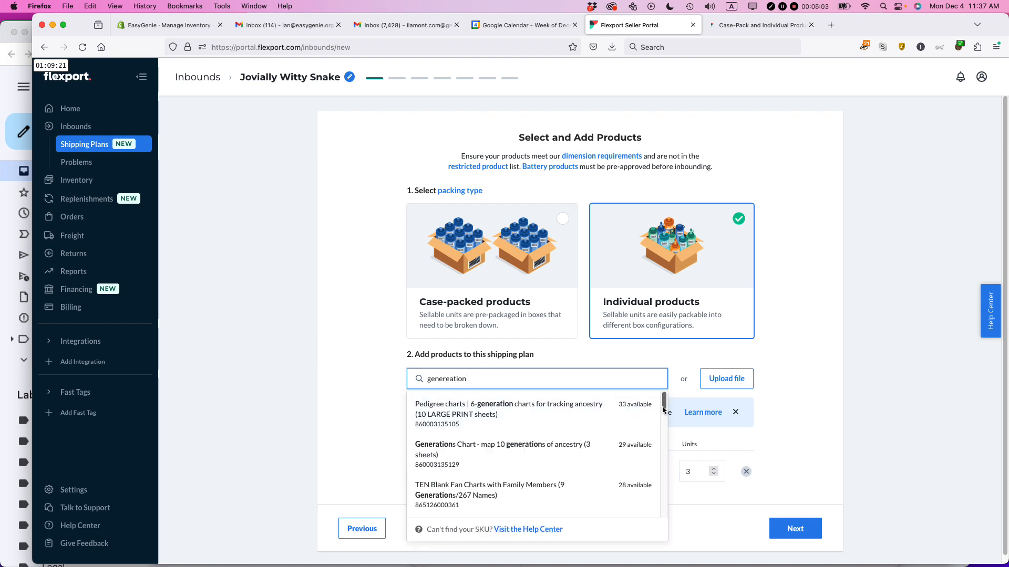
drag(663, 409, 663, 434)
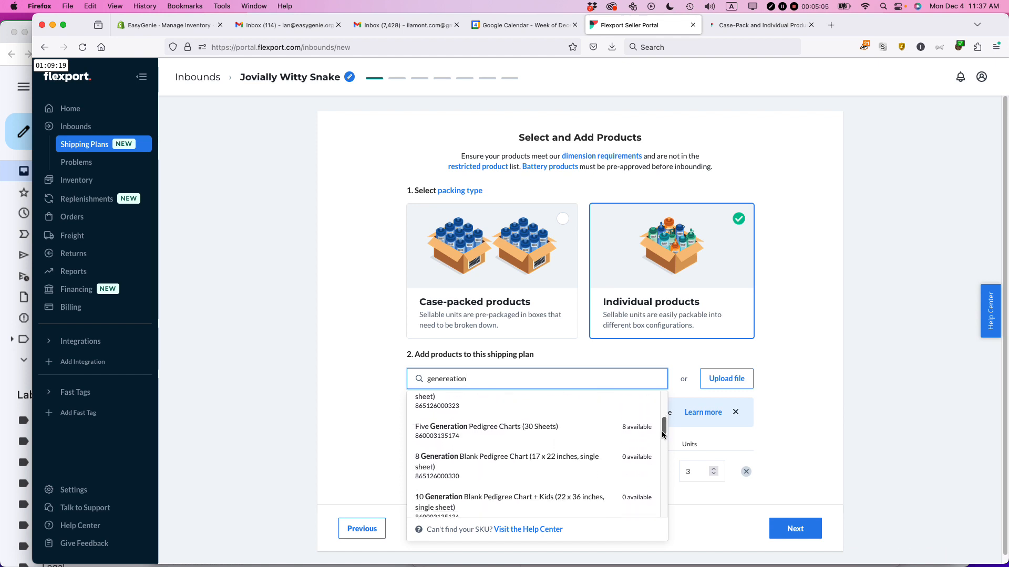
click(544, 427)
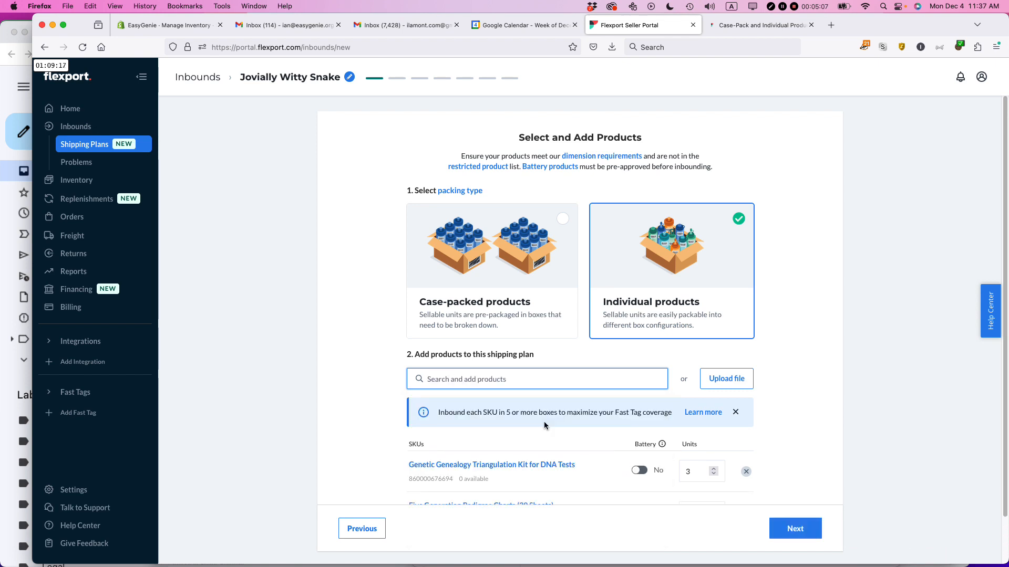
- Set the units to 20 for the Genetic Genealogy Triangulation Kit and 3 for the Five Generation Pedigree Charts
click(688, 472)
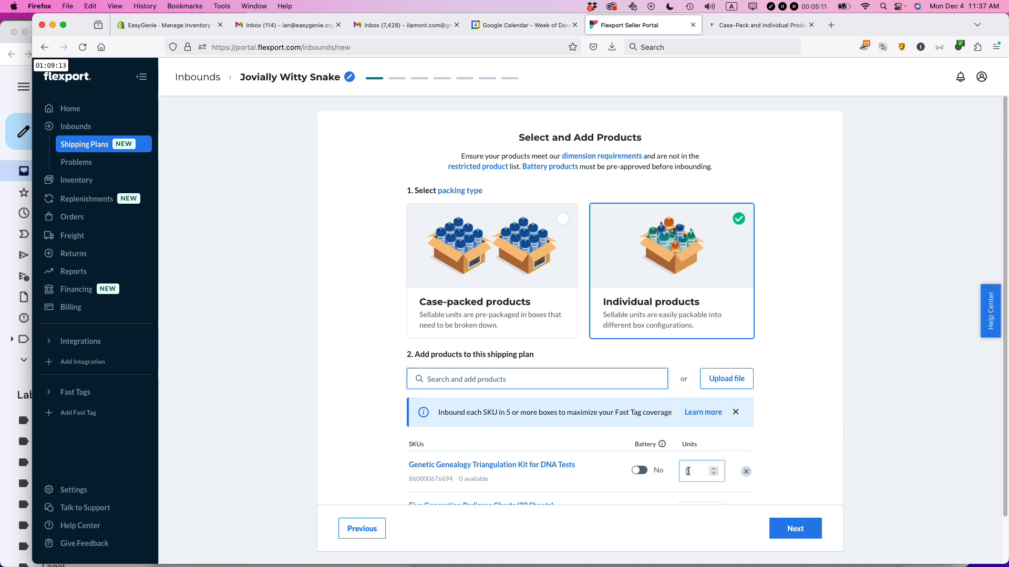
key(BackSpace)
text(20)
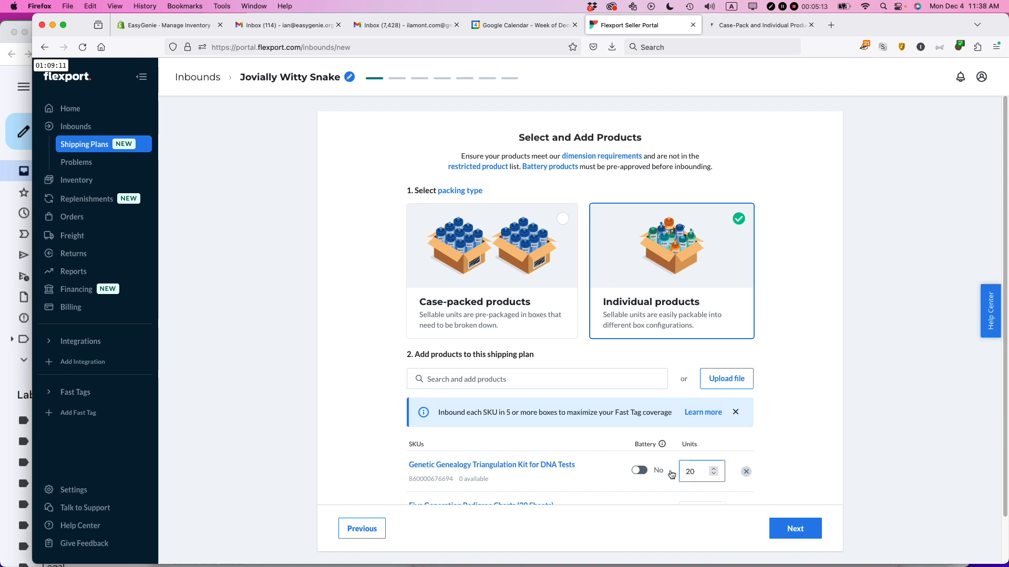
scroll(762, 429, down, 2)
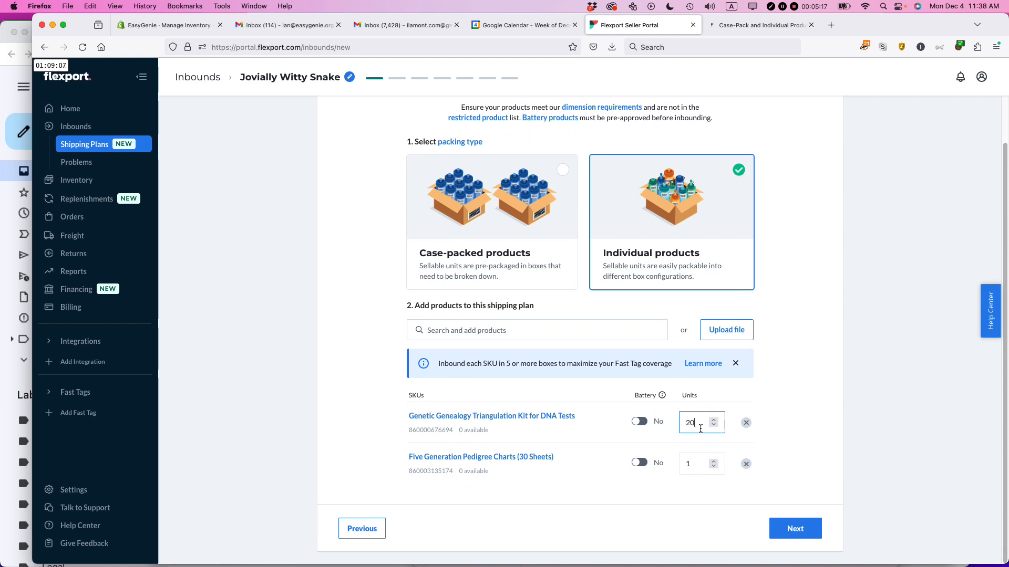
click(714, 461)
click(714, 461)
- Add the Big Genealogy Charts Sampler - Folded product to the shipping plan and set its units to 30
click(503, 331)
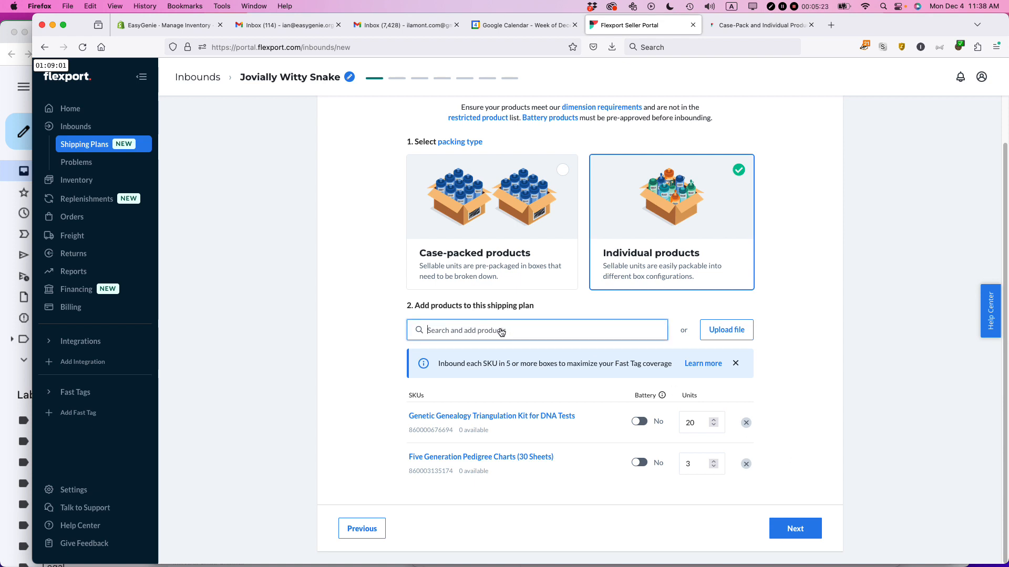
text(sampler)
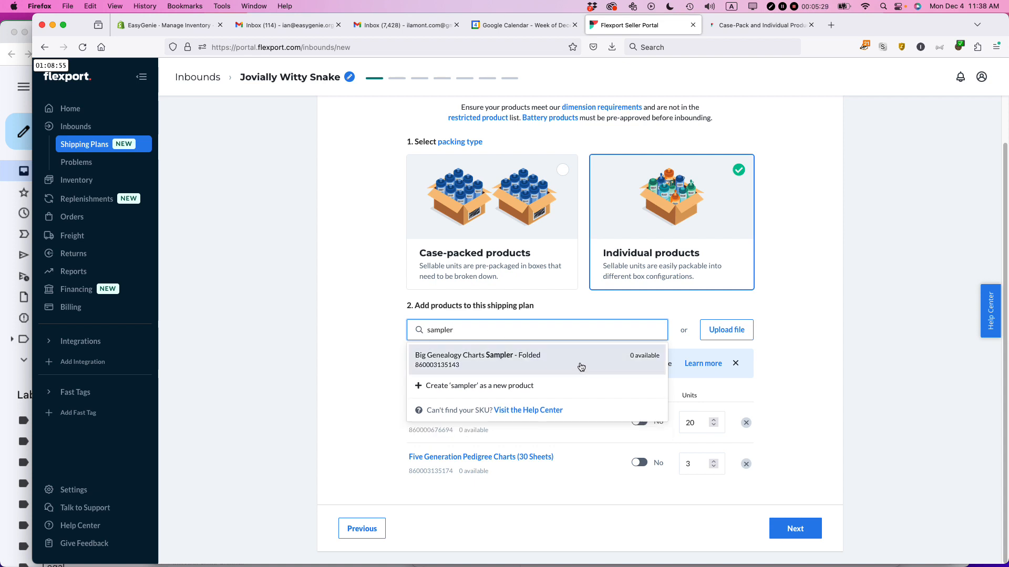
click(579, 364)
scroll(579, 399, down, 2)
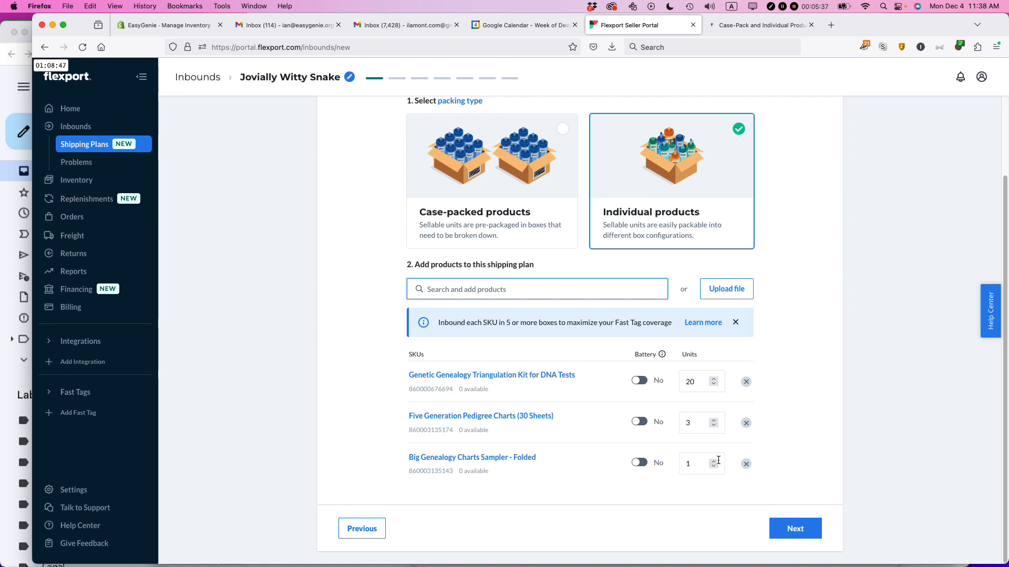
double_click(693, 463)
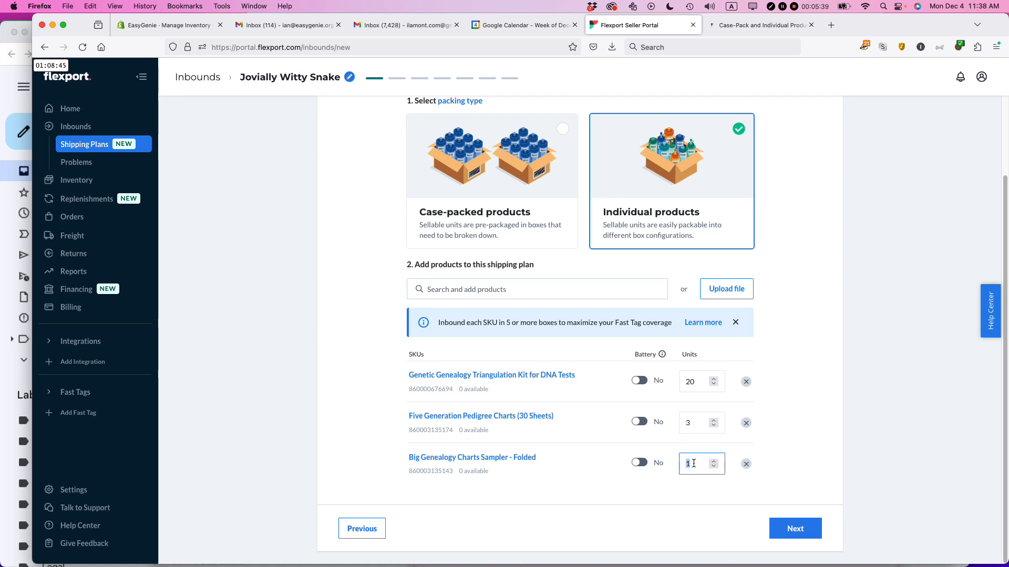
text(30)
click(714, 461)
- Add the Adopted Family Genealogy Kit to the shipping plan with 10 units and continue to the product categories
click(454, 291)
text(adopted)
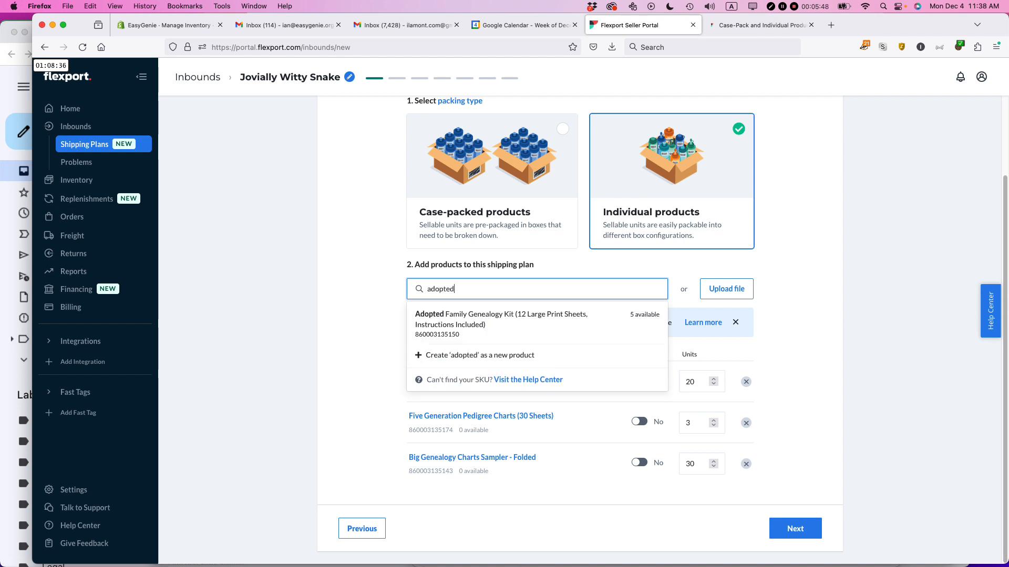
click(574, 322)
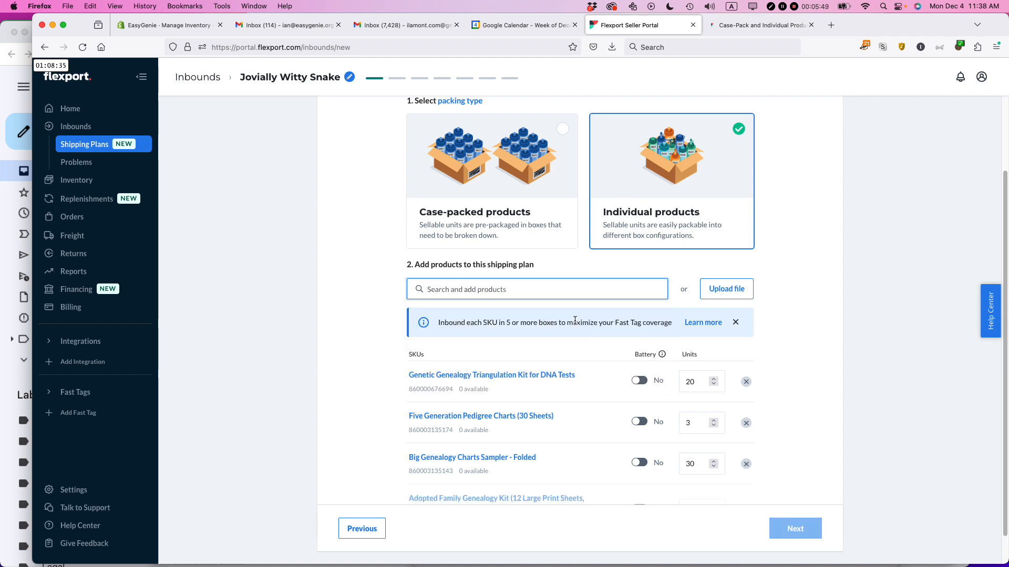
scroll(725, 439, down, 2)
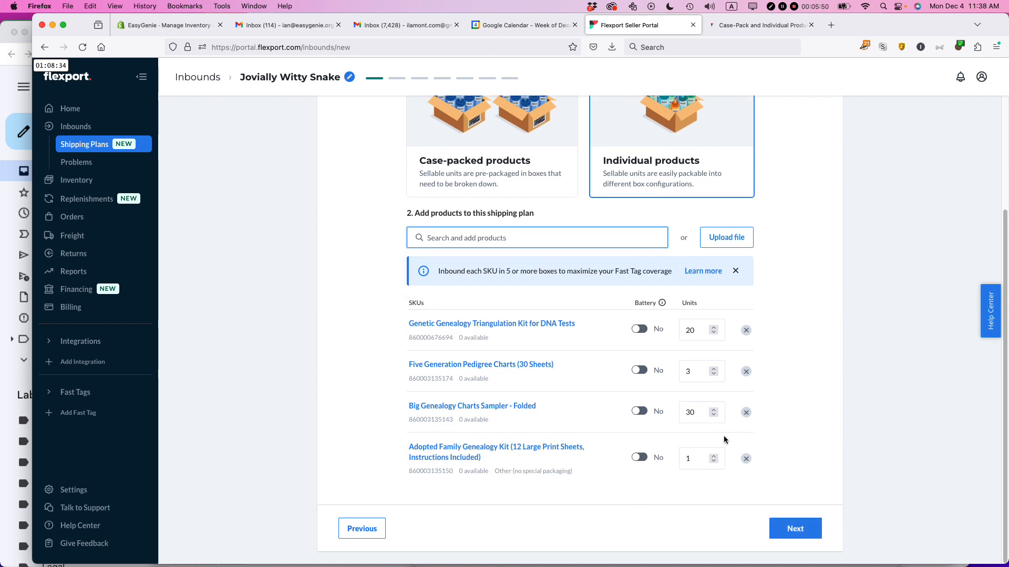
click(692, 459)
text(10)
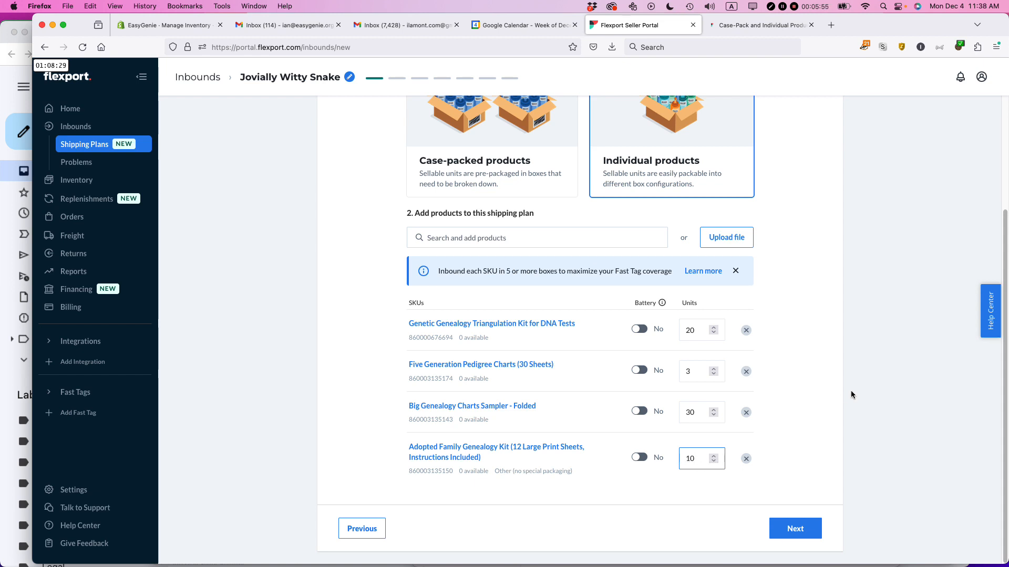
click(808, 401)
click(791, 530)
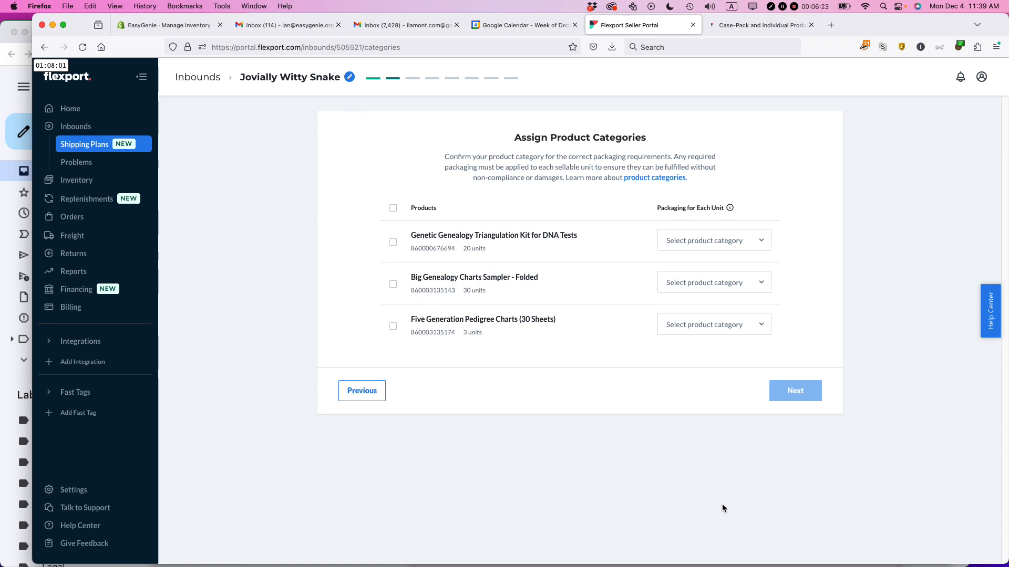
- Assign the category Other (no special packaging) to all three listed products and submit the categories
click(761, 244)
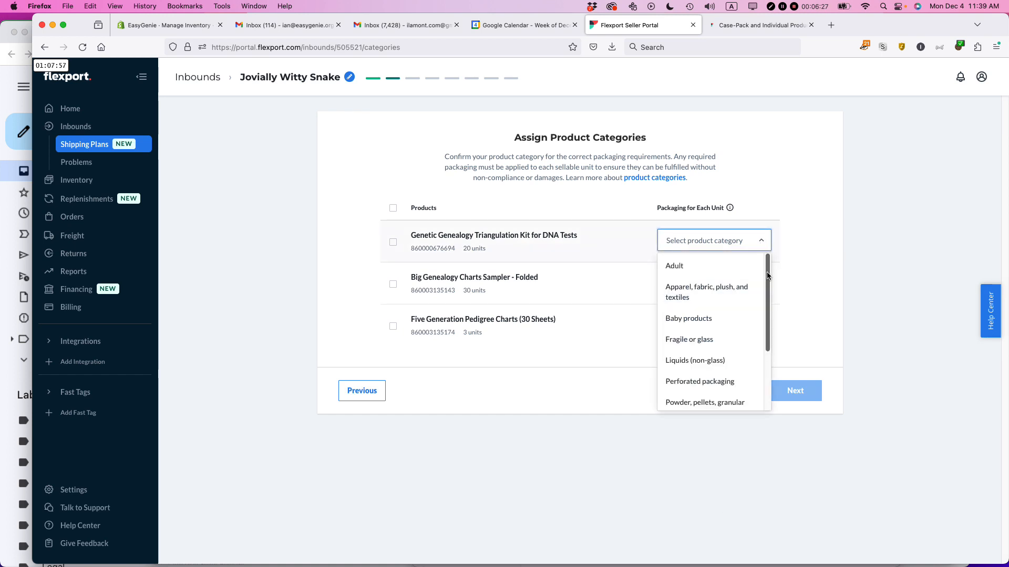
drag(767, 275, 766, 361)
click(693, 393)
click(761, 283)
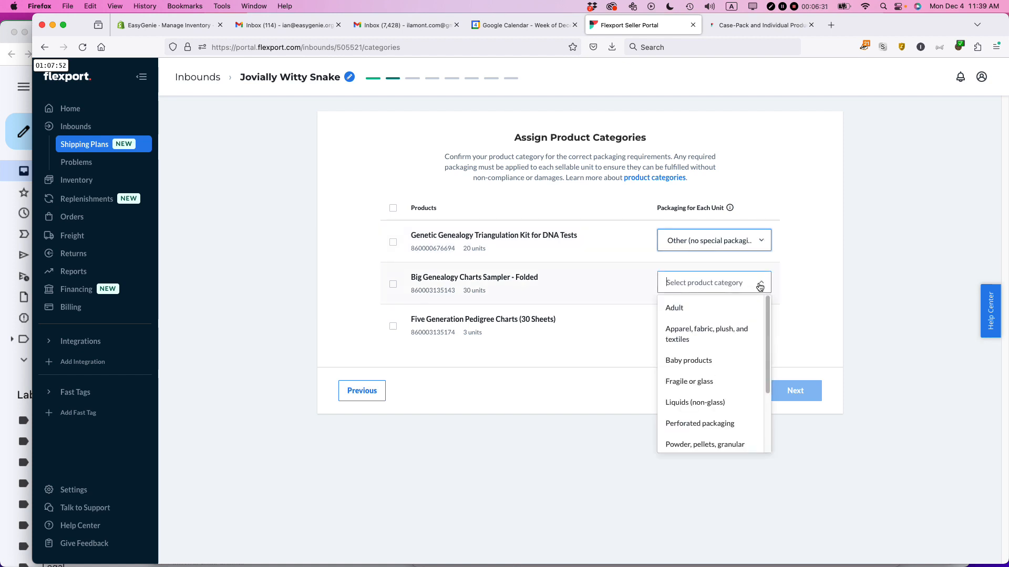
scroll(704, 400, down, 5)
click(694, 440)
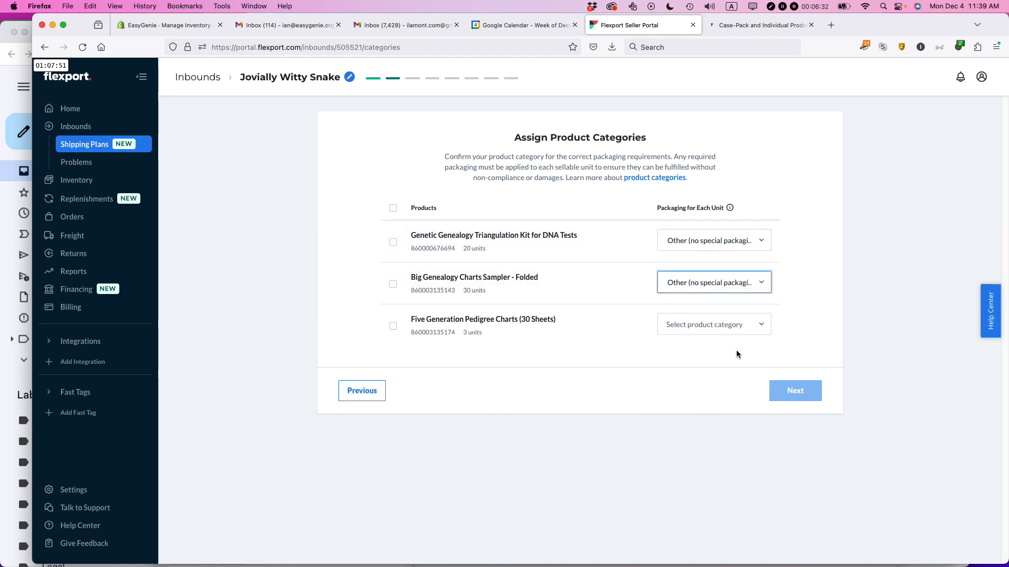
click(758, 325)
scroll(698, 465, down, 3)
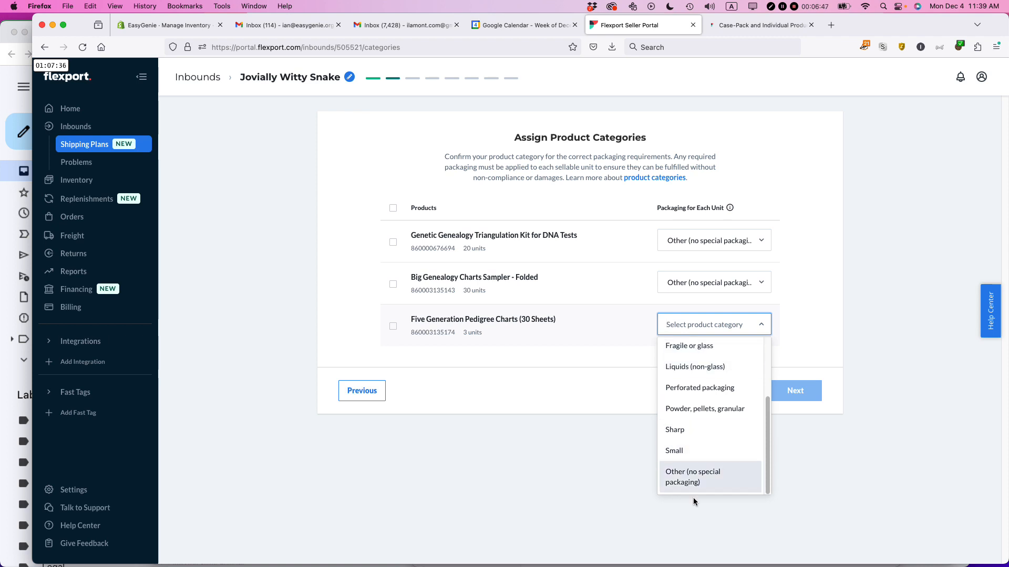
click(693, 479)
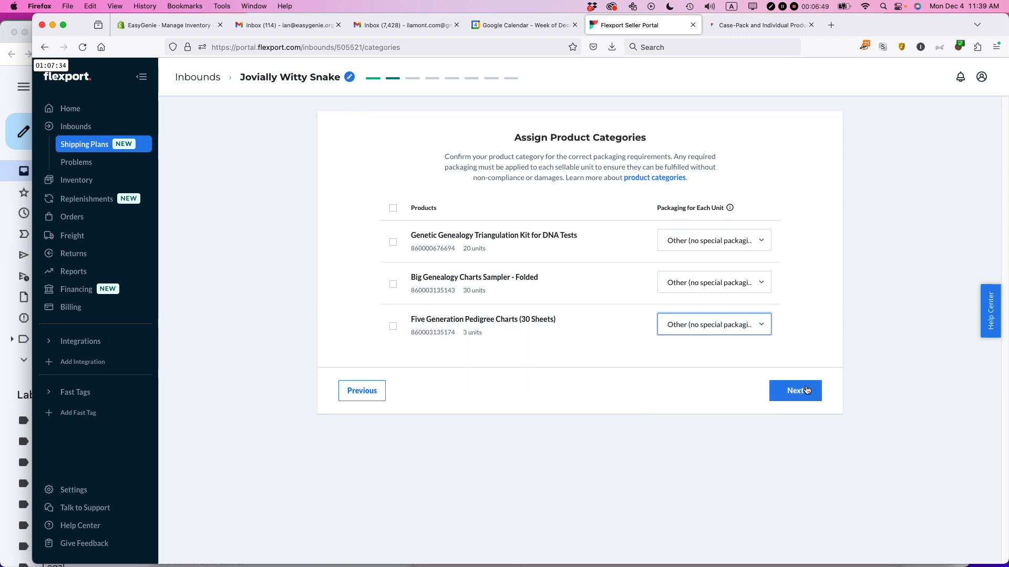
click(394, 209)
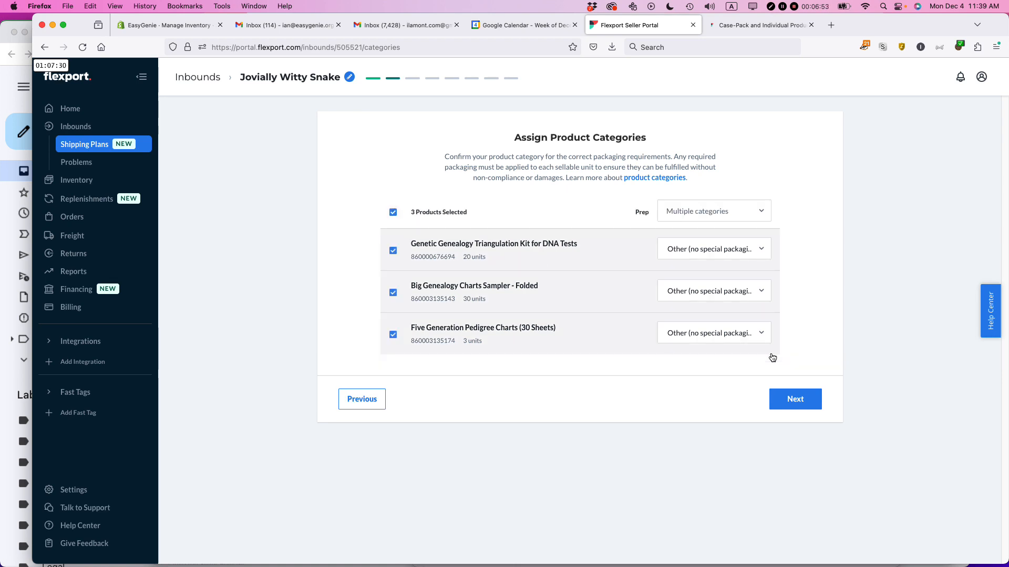
click(792, 400)
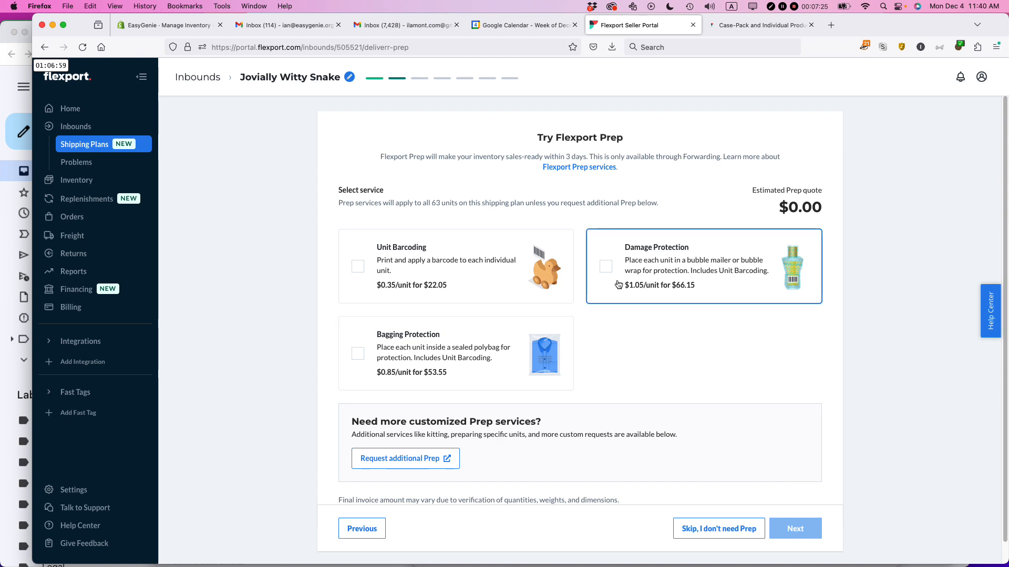
- Skip the Flexport Prep services and proceed with the products' existing barcodes without downloading labels
scroll(675, 339, down, 1)
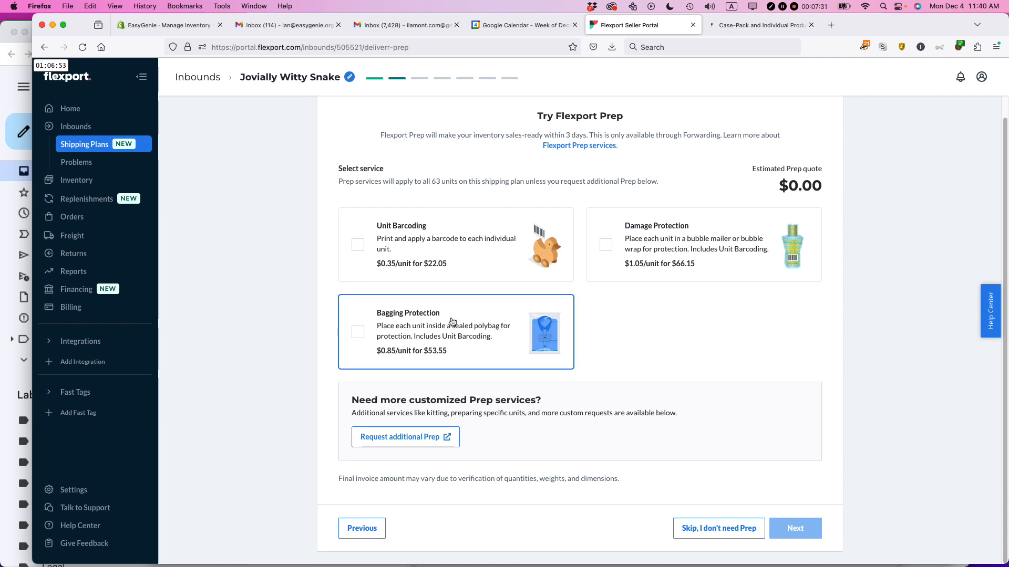
click(713, 532)
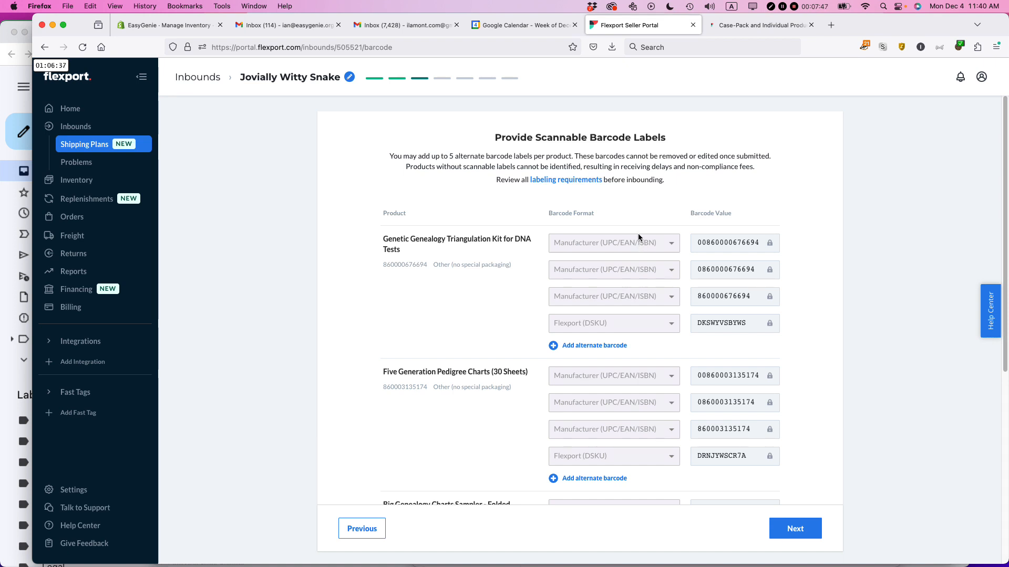
scroll(638, 235, down, 2)
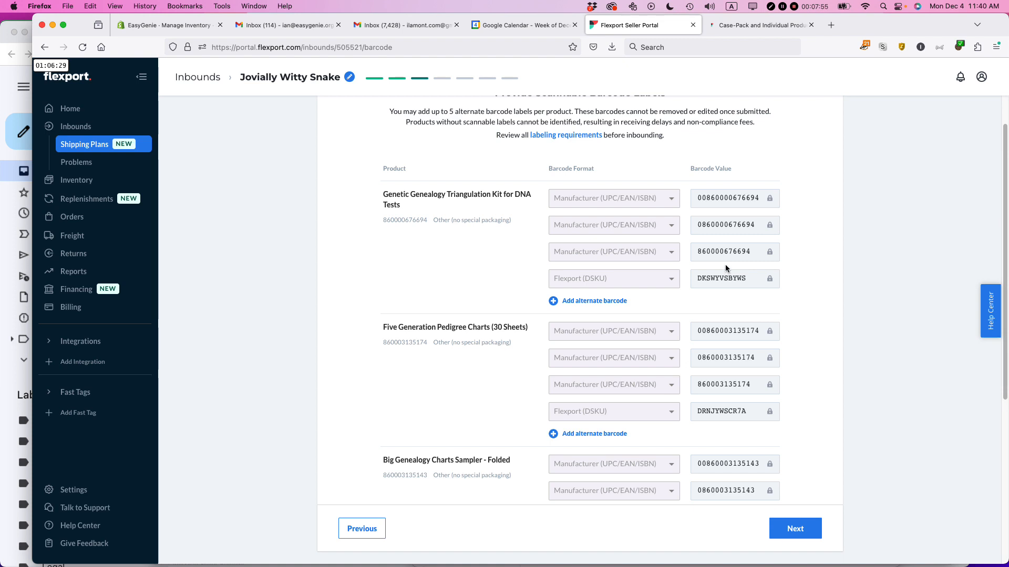
scroll(725, 268, down, 5)
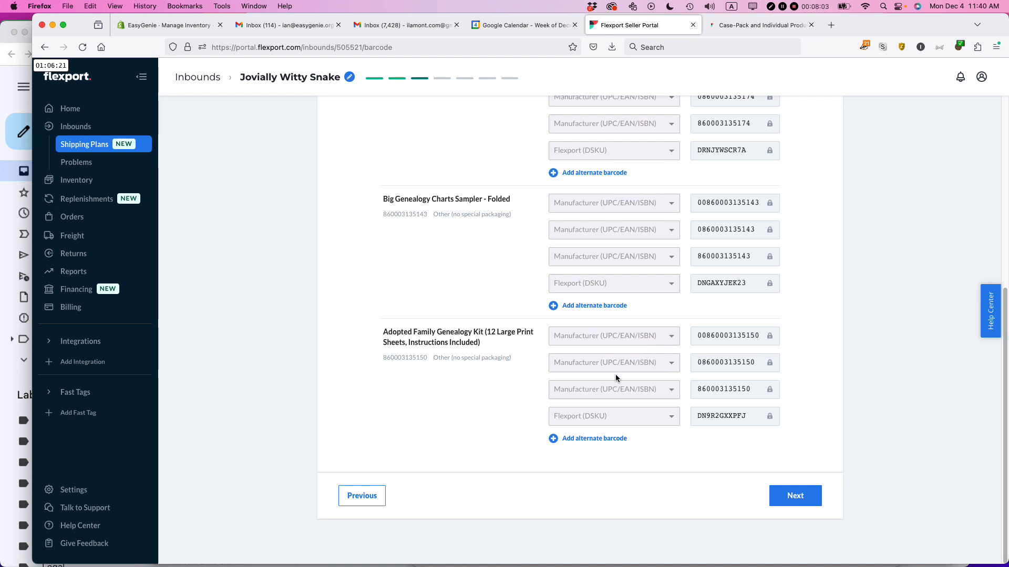
click(795, 497)
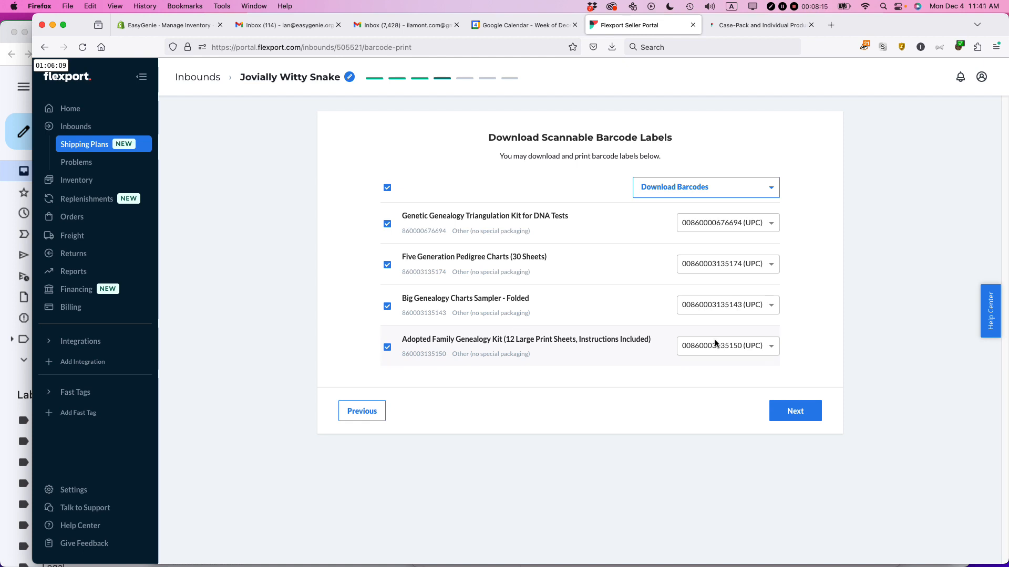
click(798, 412)
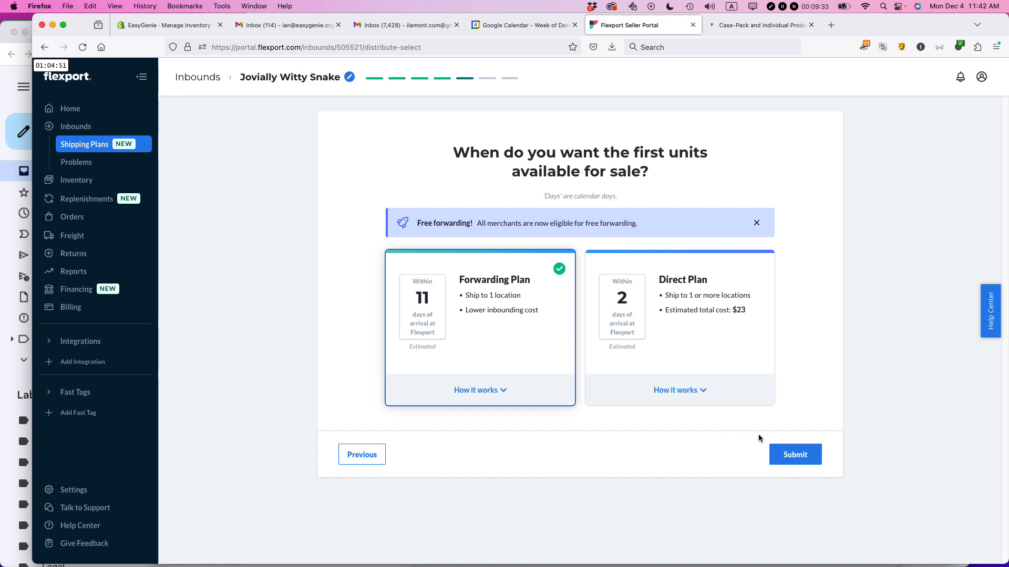
- Submit the plan with the Forwarding Plan option and set the shipment packing to Multiple SKUs per box
click(793, 456)
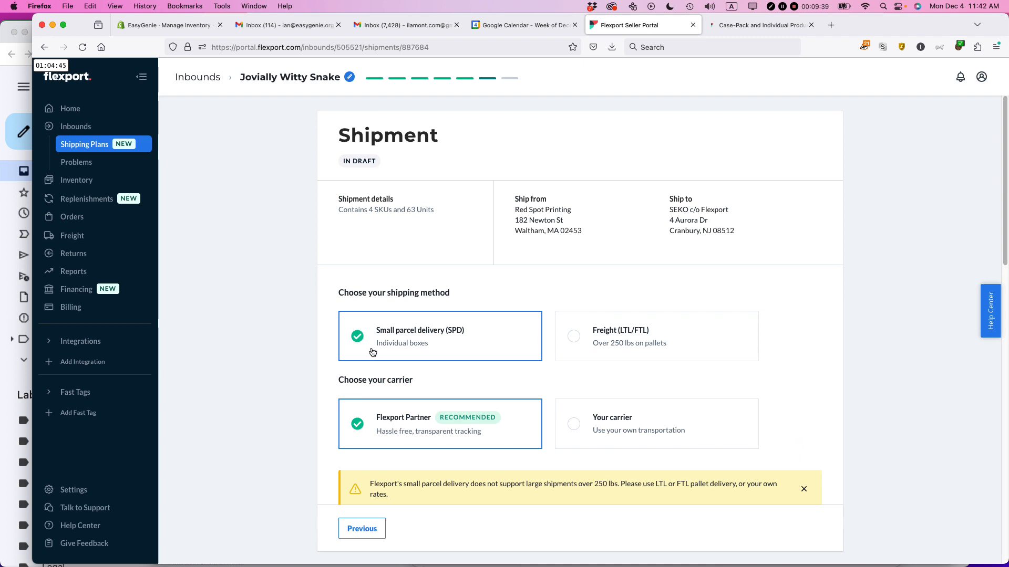
scroll(439, 344, down, 3)
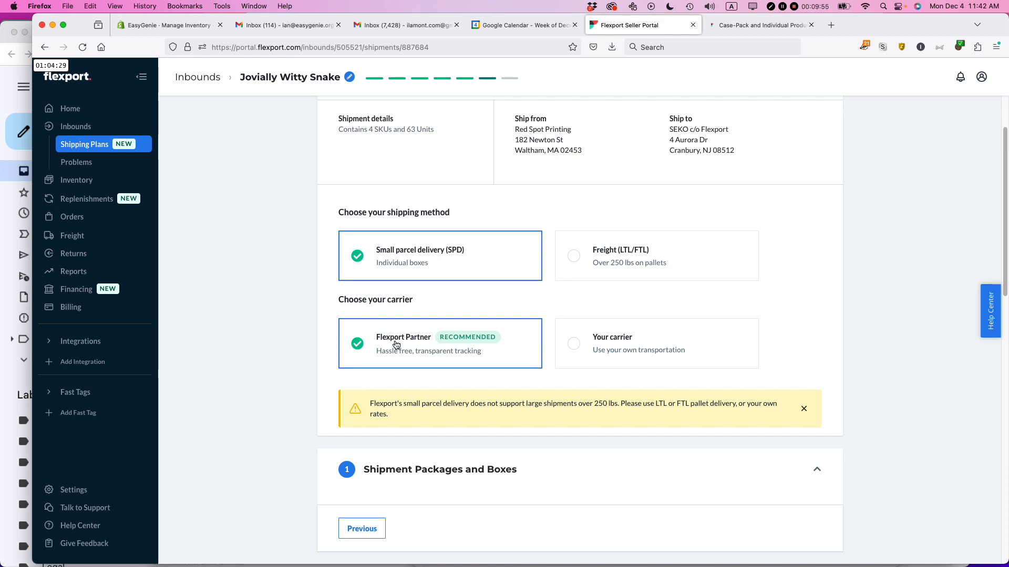
scroll(444, 344, down, 2)
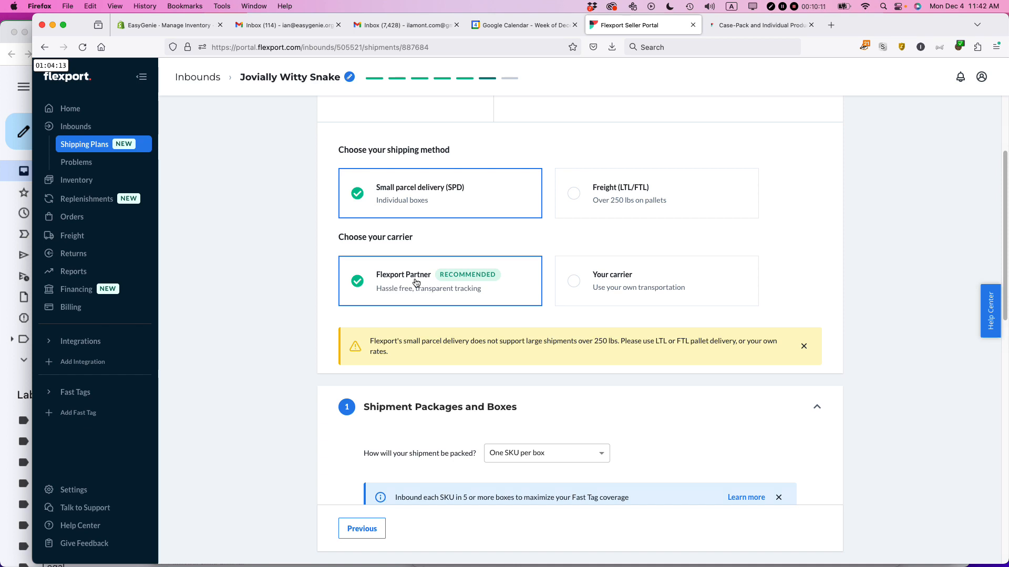
scroll(416, 284, down, 8)
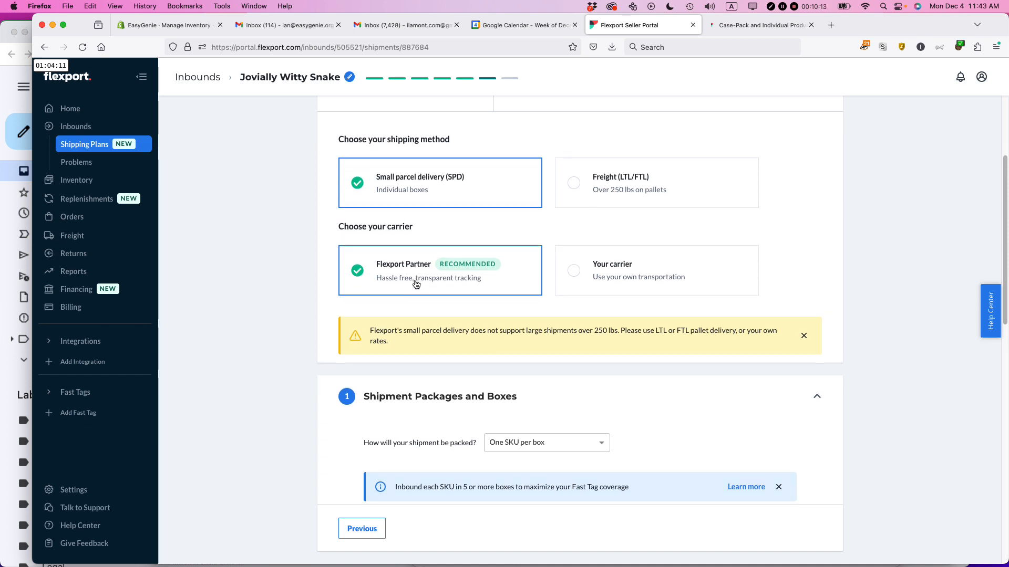
scroll(415, 283, down, 1)
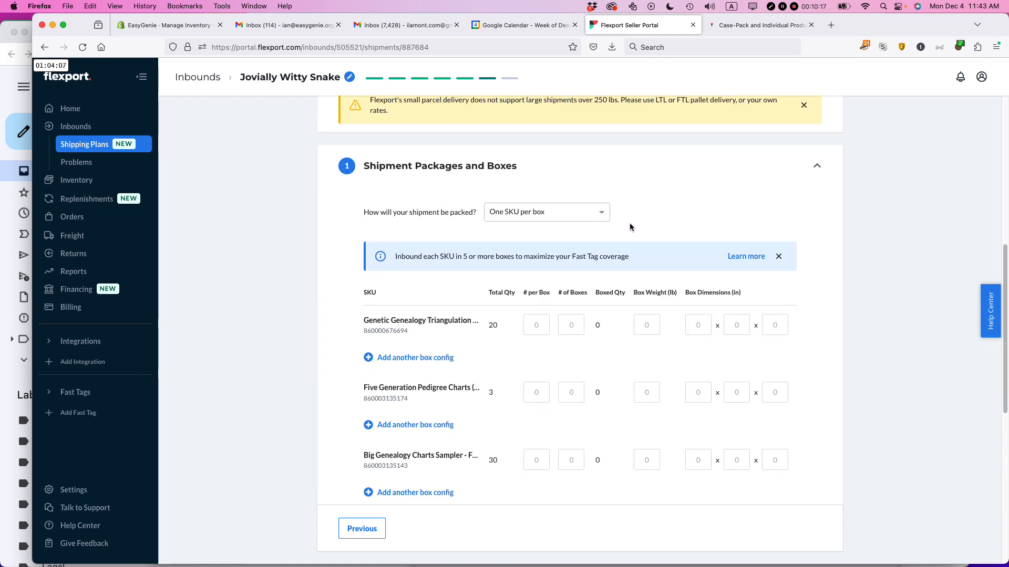
click(596, 216)
click(557, 248)
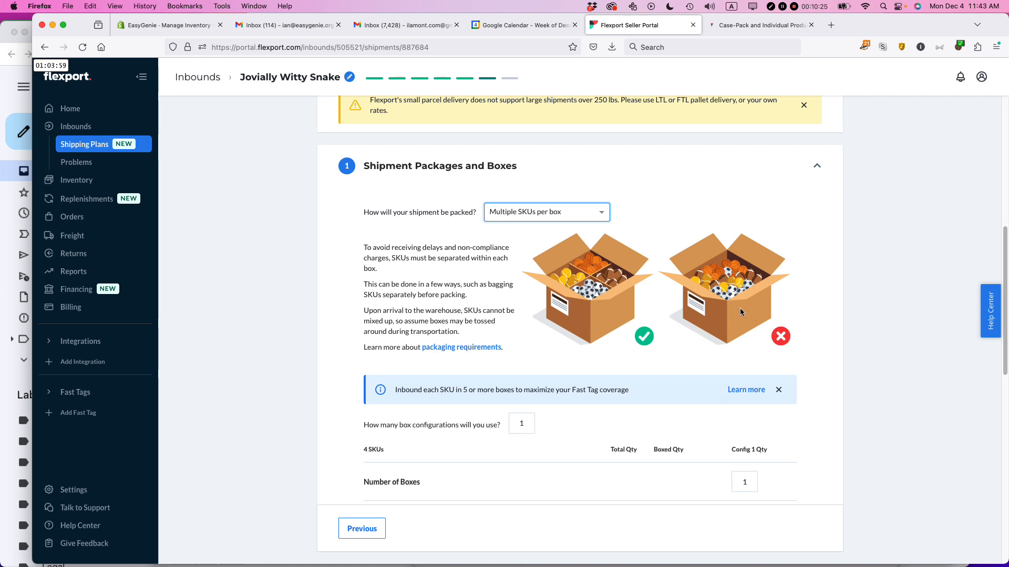
- Enter the box quantities: 20 Triangulation Kits, 3 Five Generation Pedigree Charts, 30 Big Genealogy Charts Samplers and 10 Adopted Family Genealogy Kits
scroll(694, 284, down, 5)
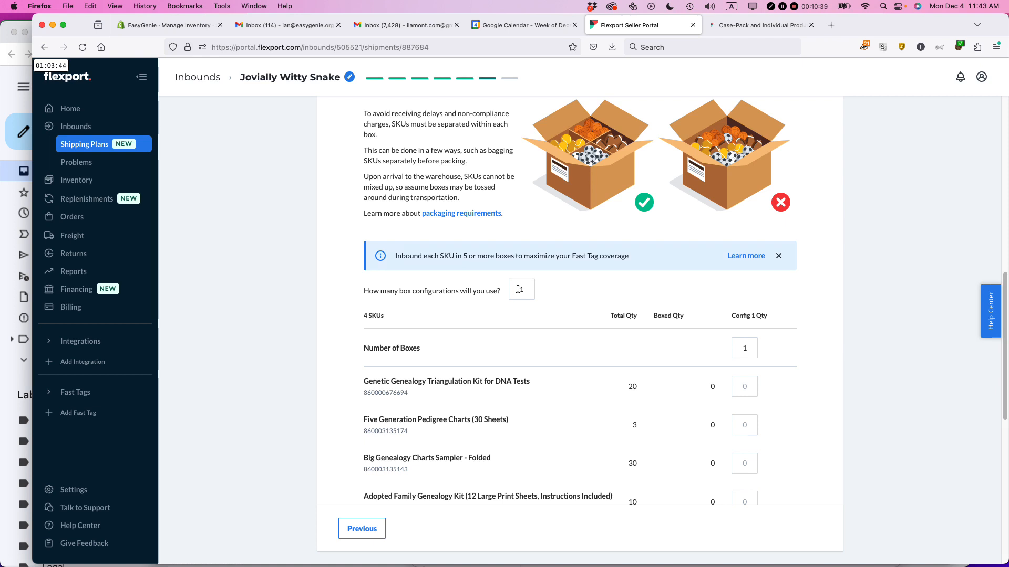
scroll(526, 294, down, 4)
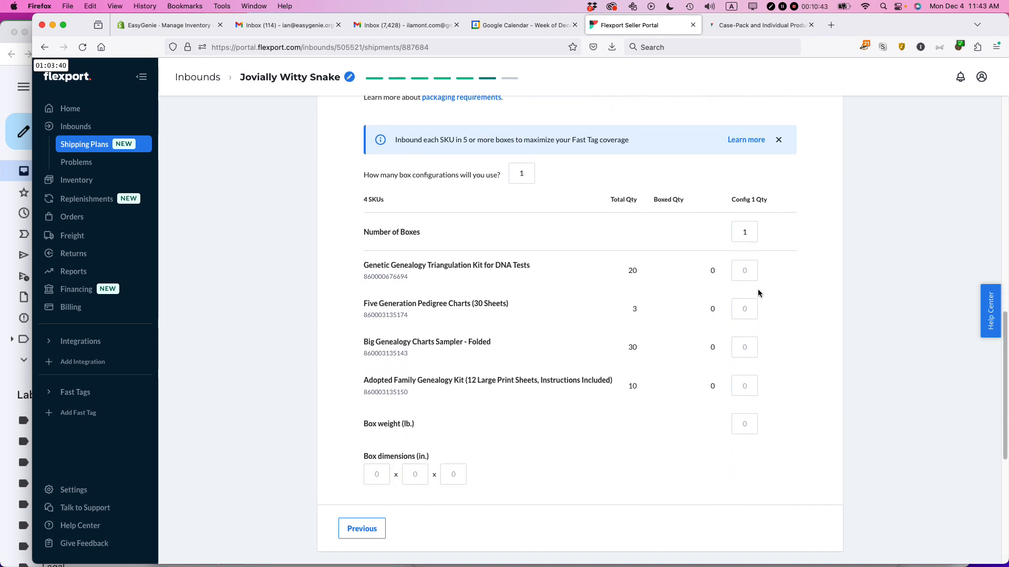
click(750, 271)
text(20)
click(746, 313)
text(3)
click(747, 347)
text(30)
click(744, 387)
text(10)
click(584, 429)
- Set the box weight to 34 lb and its dimensions to 18 x 13 x 8 in, and review the box configuration
click(744, 426)
text(34)
click(637, 461)
scroll(578, 457, down, 1)
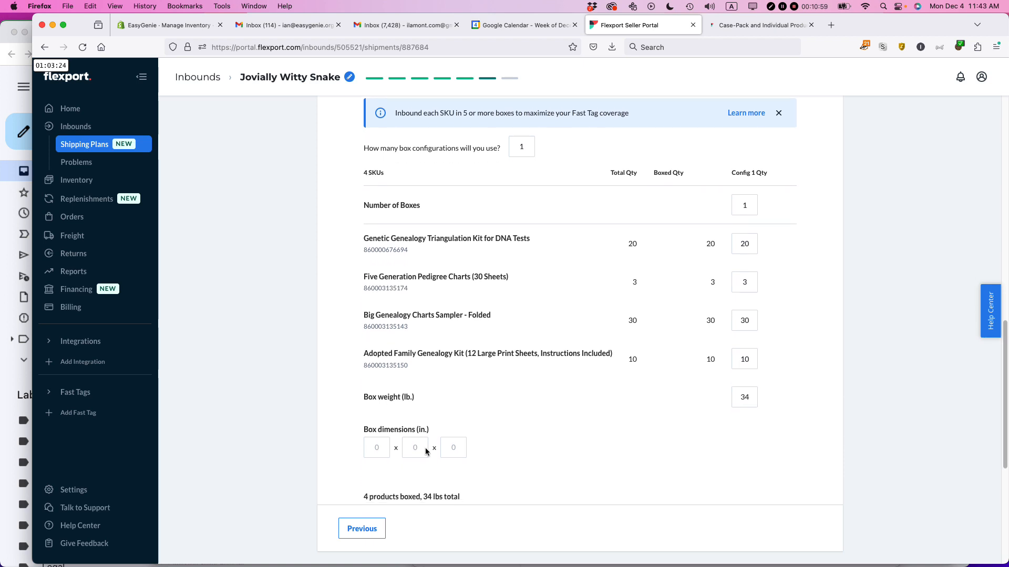
click(377, 447)
text(18)
key(Tab)
text(13)
key(Tab)
text(8)
click(567, 455)
scroll(568, 455, down, 5)
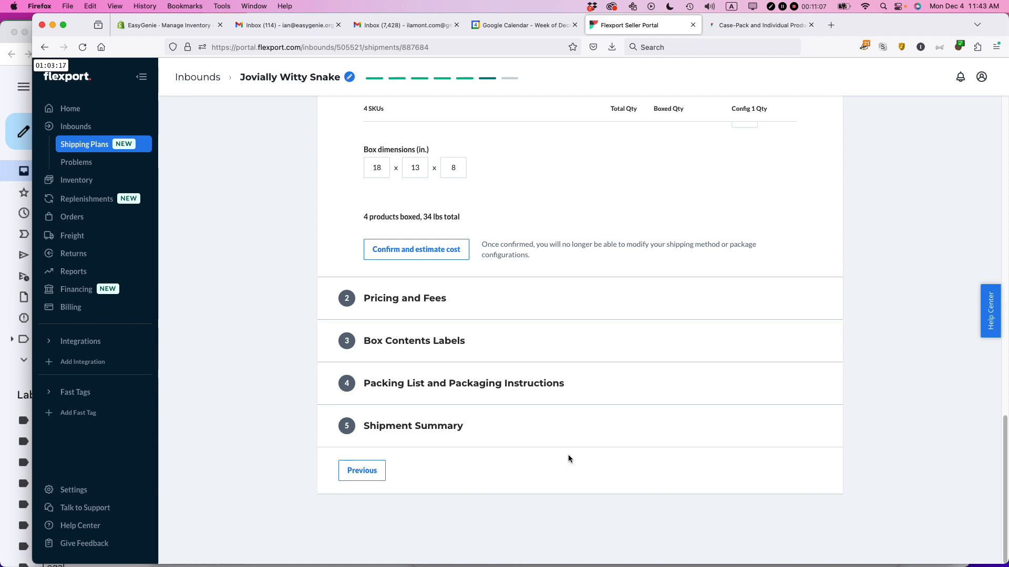
scroll(579, 434, up, 5)
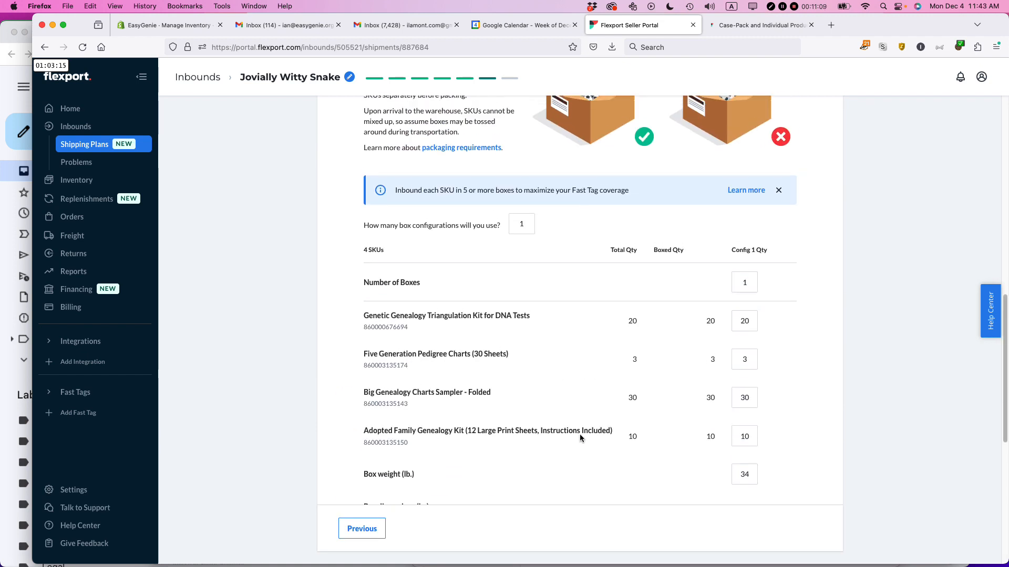
scroll(579, 434, down, 3)
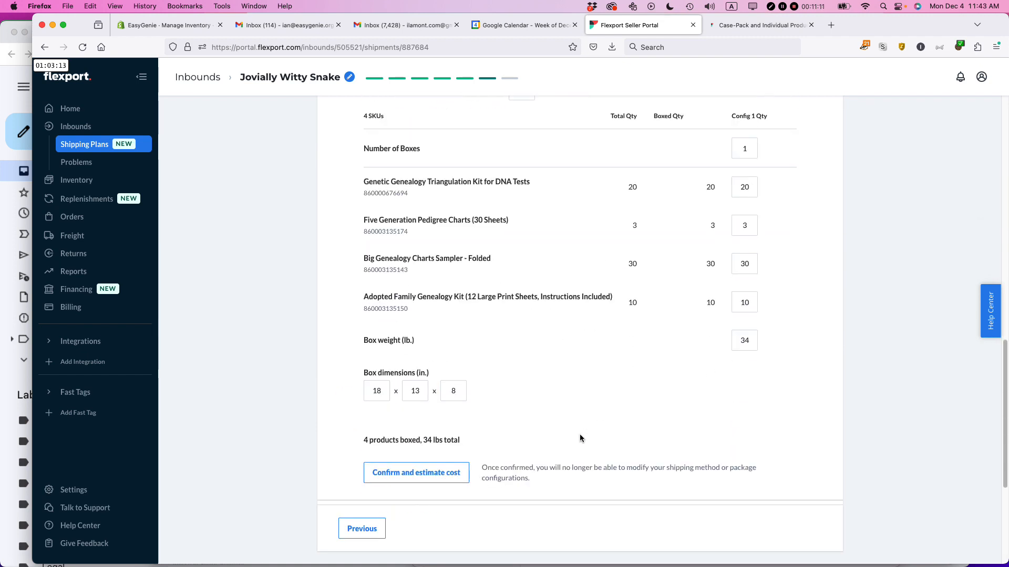
scroll(580, 438, down, 1)
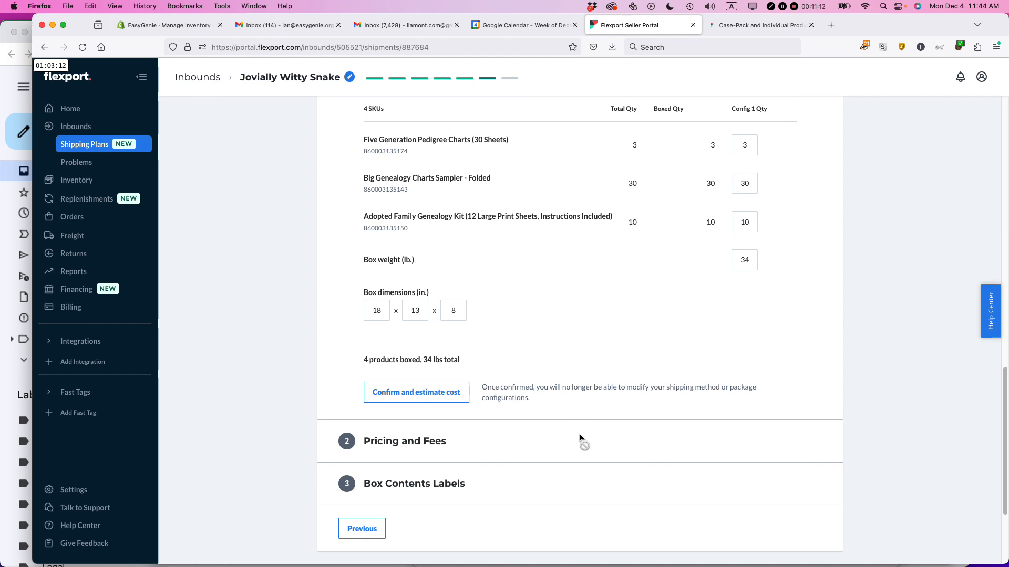
- Confirm the box configuration to estimate the cost, and review the forwarding fee, unit cost and UPS shipping total
click(400, 394)
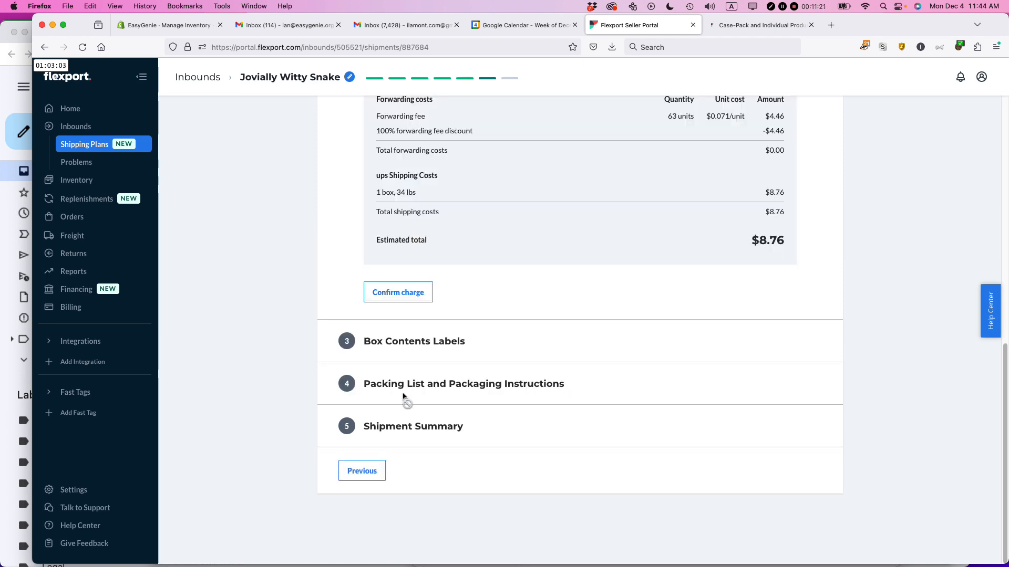
scroll(658, 356, up, 3)
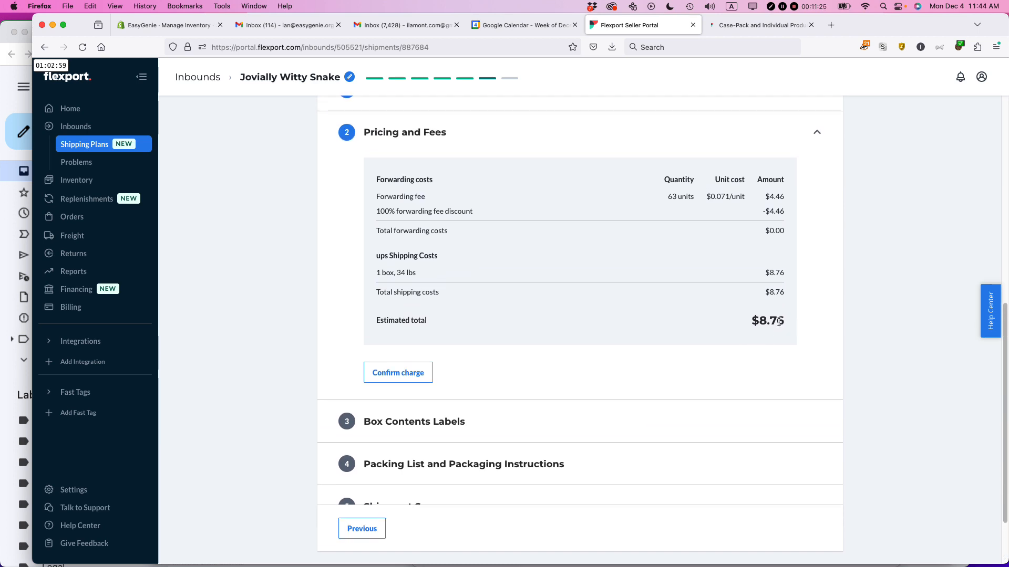
drag(780, 322, 754, 322)
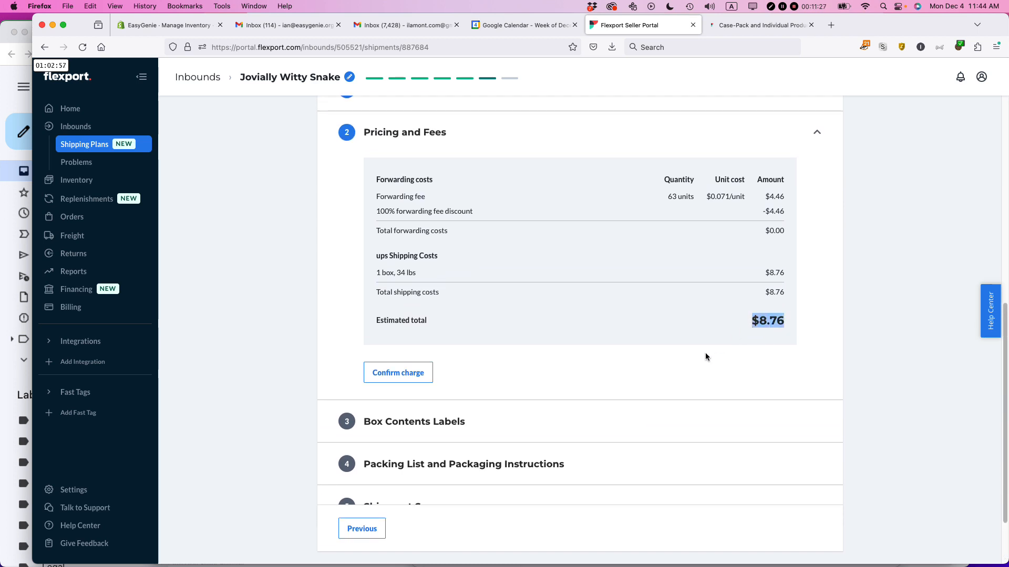
scroll(705, 353, up, 1)
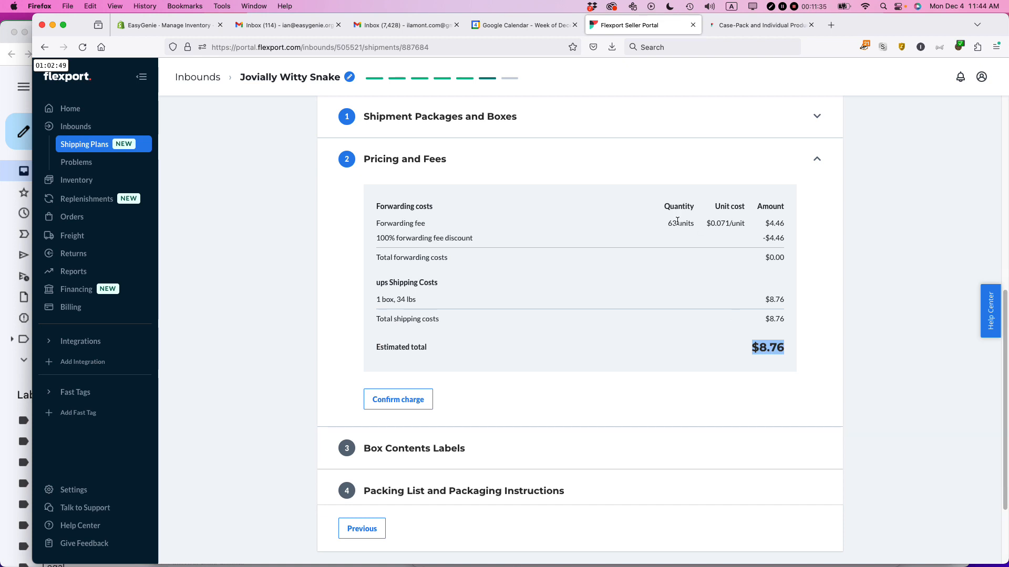
drag(667, 223, 744, 224)
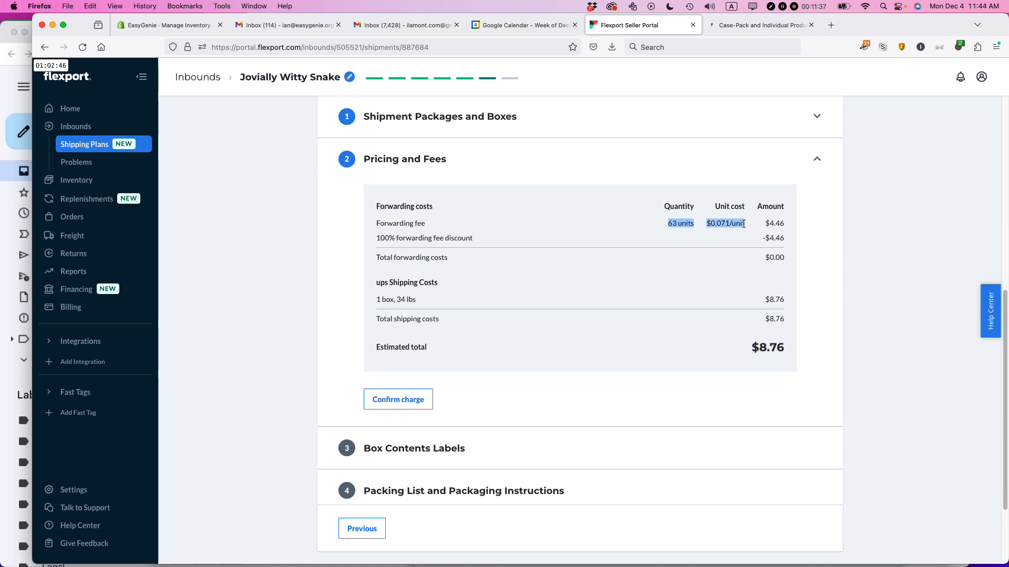
click(736, 286)
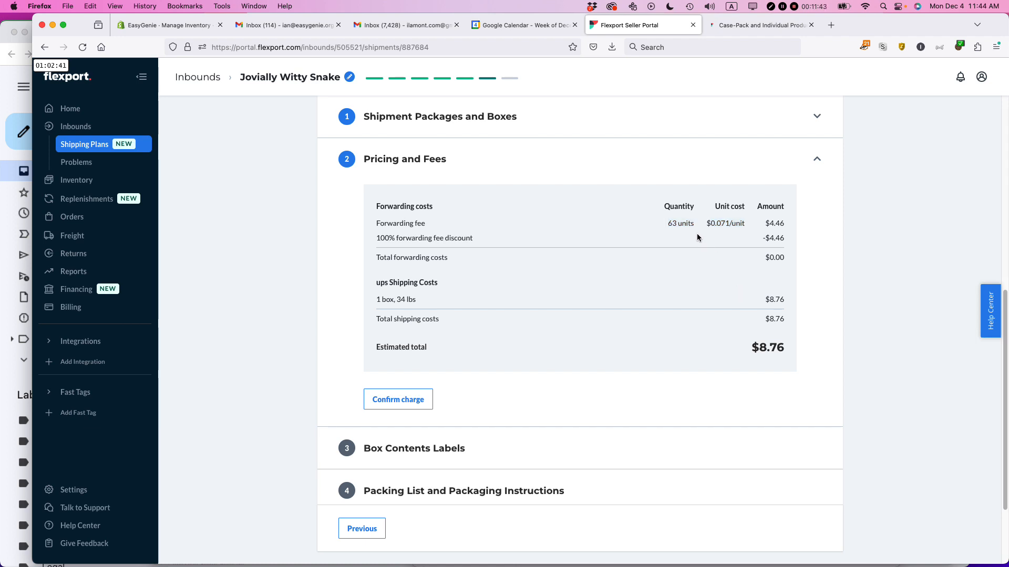
- Confirm the shipping charge and download the box contents labels in US Letter size with English (US) instructions
scroll(649, 288, down, 3)
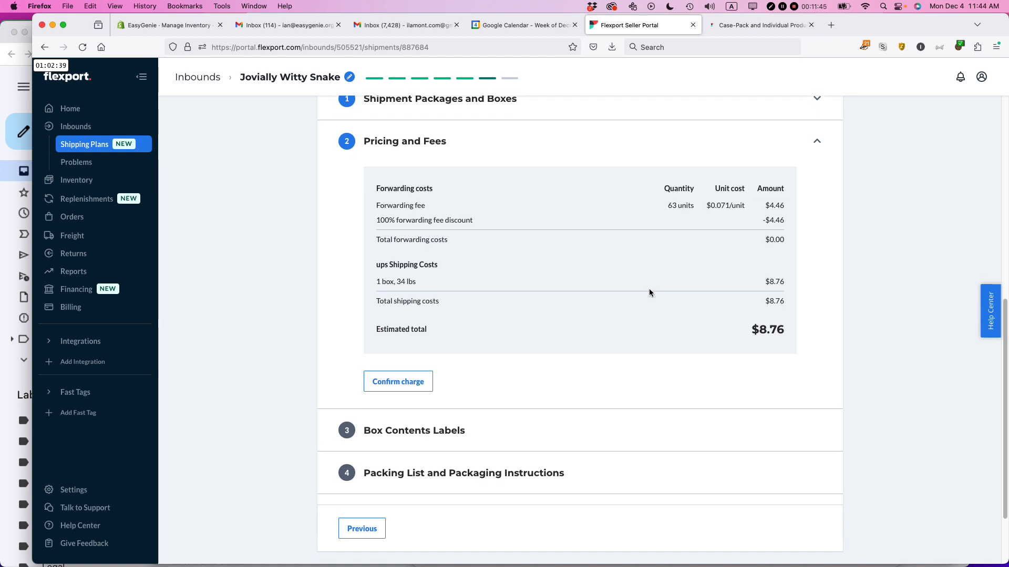
click(402, 330)
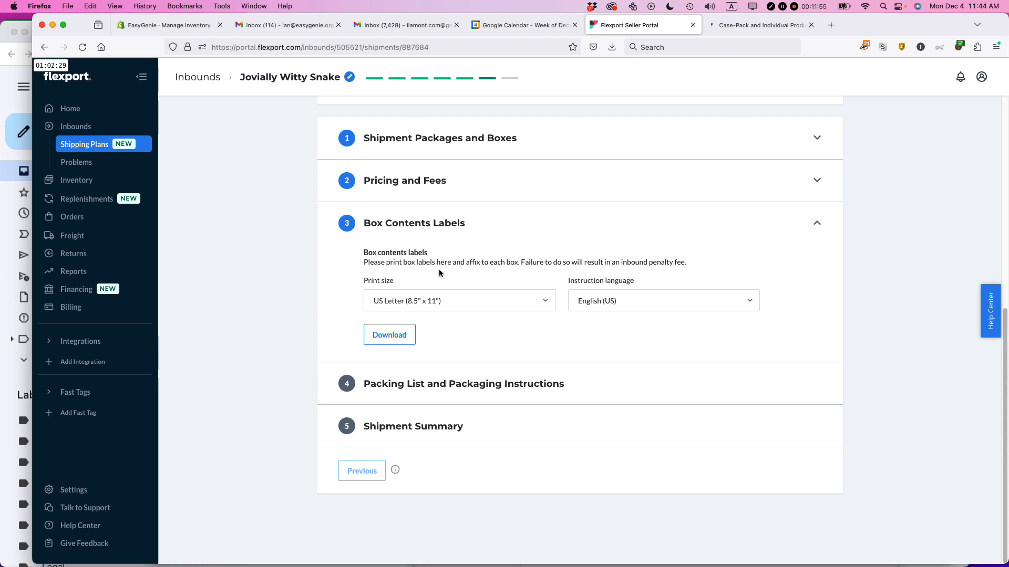
click(389, 336)
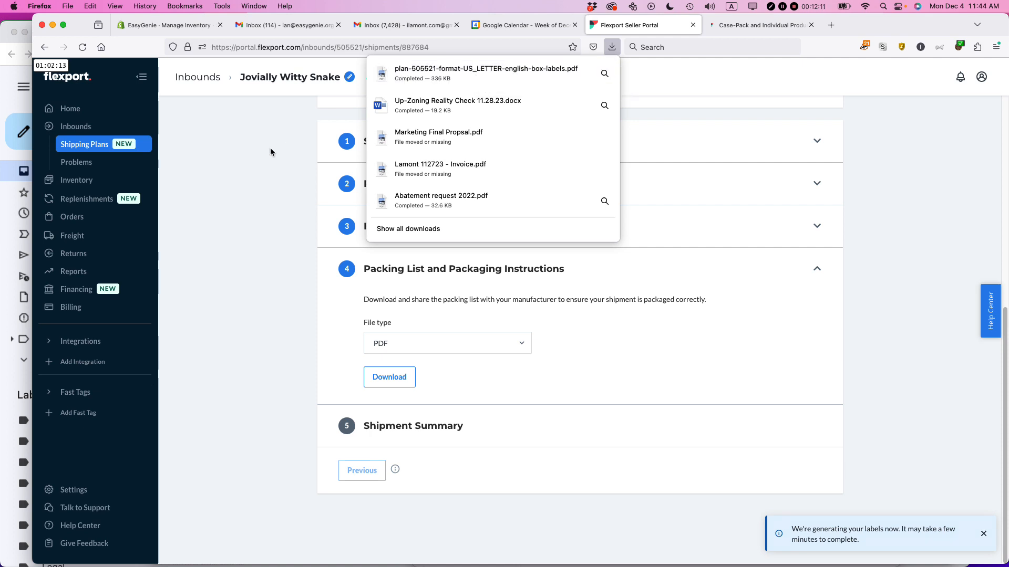
click(248, 188)
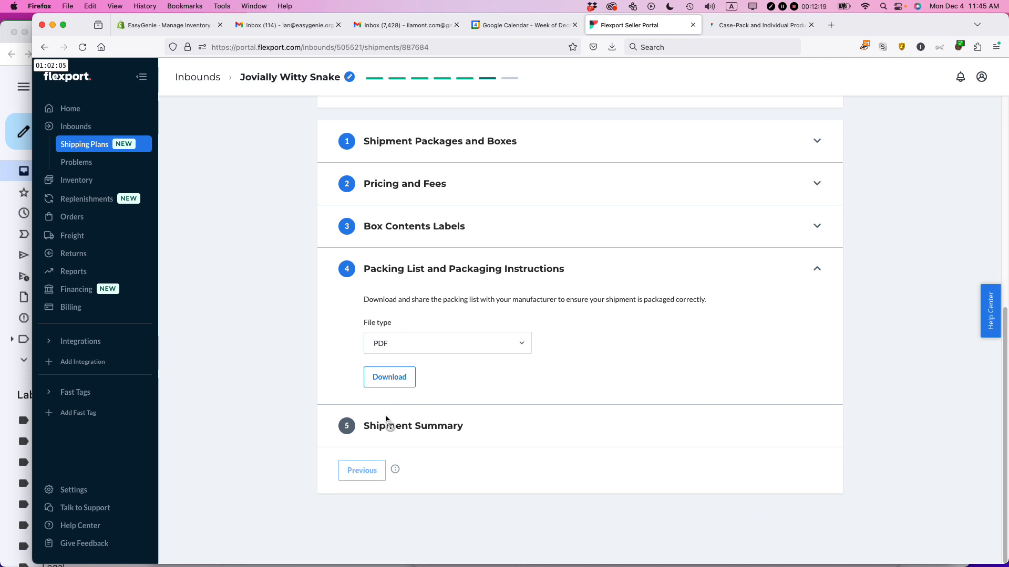
- Download the packing list as a PDF and finish the shipment
click(389, 377)
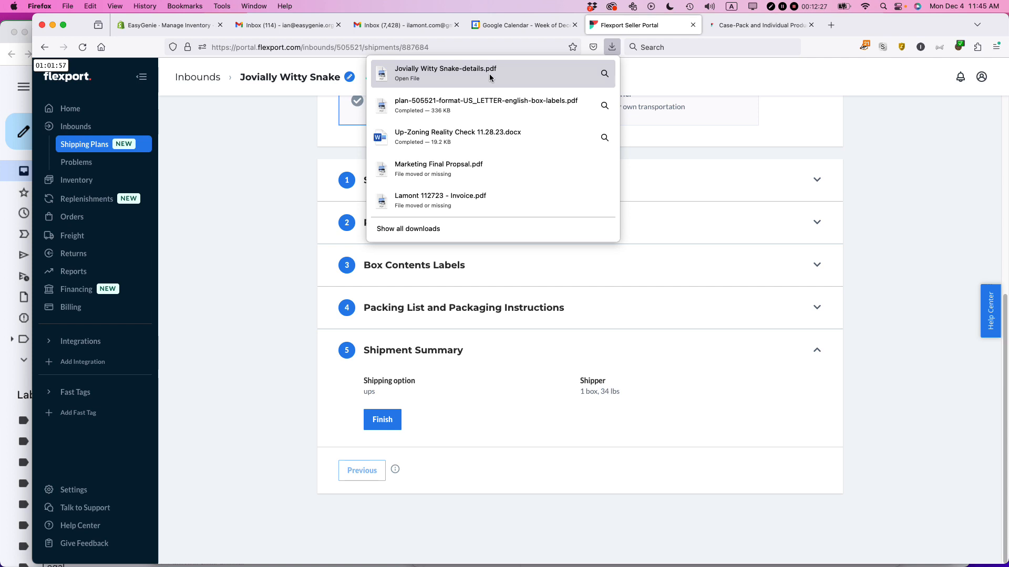
click(251, 228)
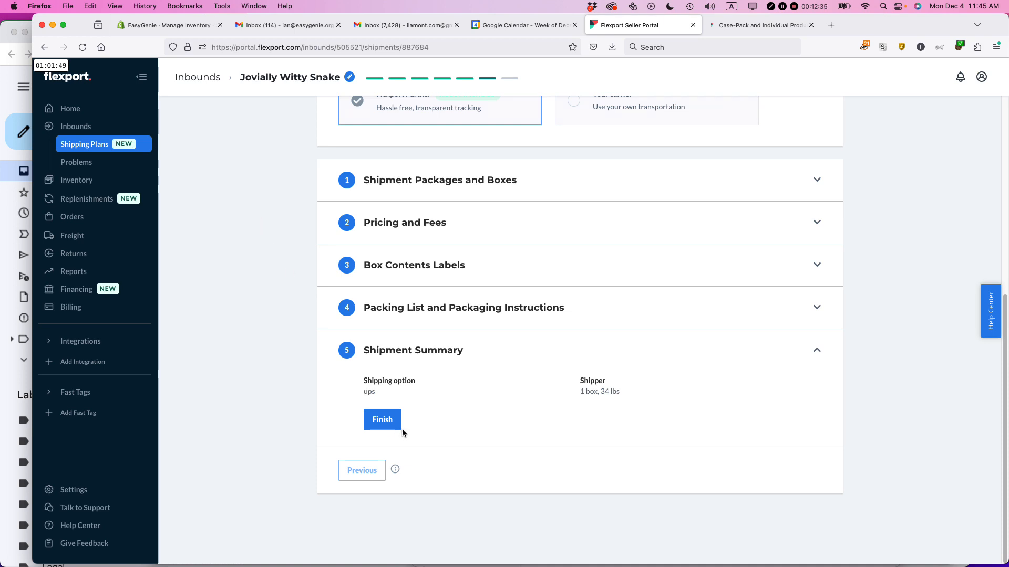
click(390, 423)
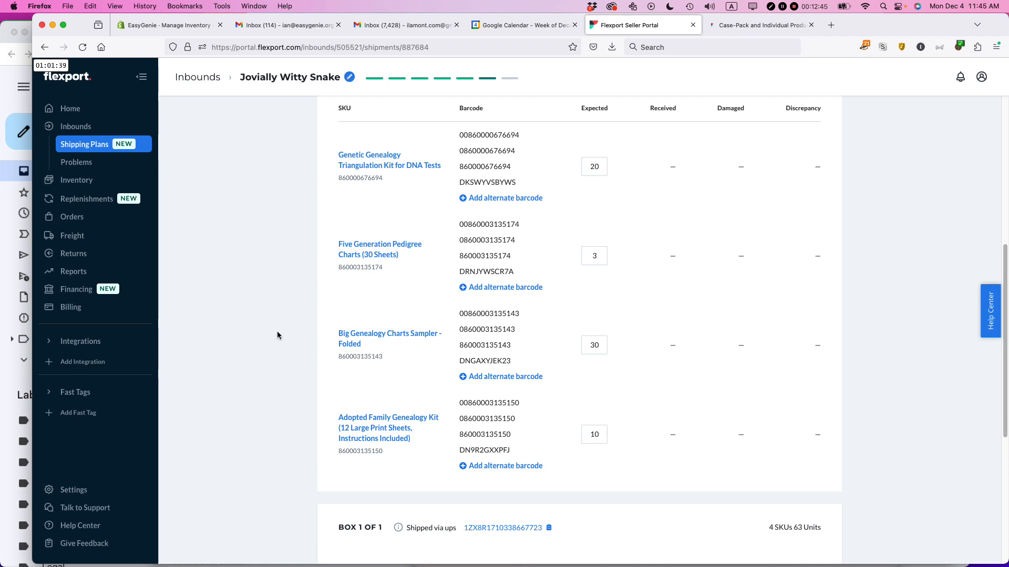
- Review the completed shipment's SKU quantities, box tracking stages and shipment confirmation
scroll(279, 318, up, 1)
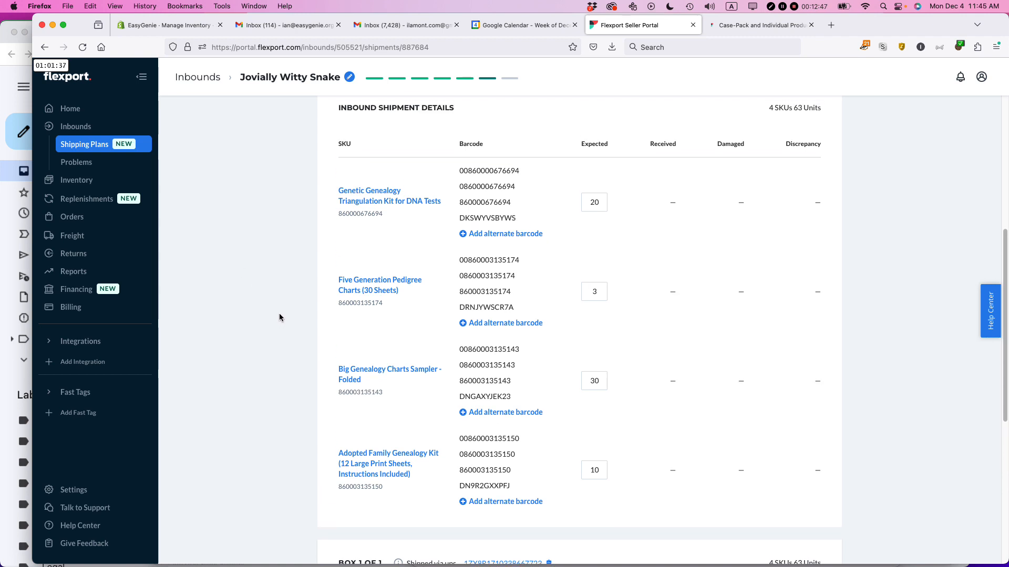
scroll(279, 318, down, 3)
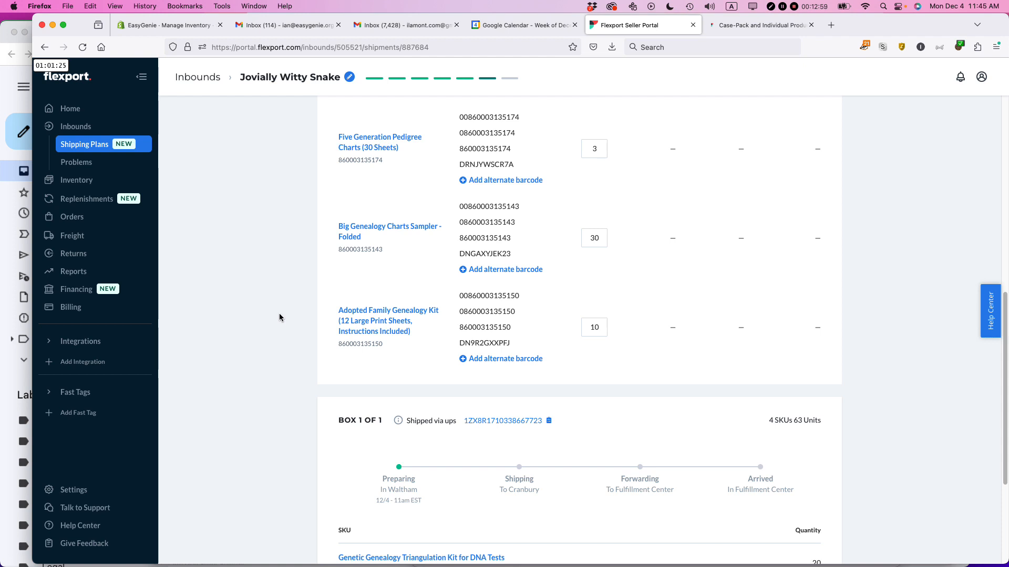
scroll(279, 314, up, 2)
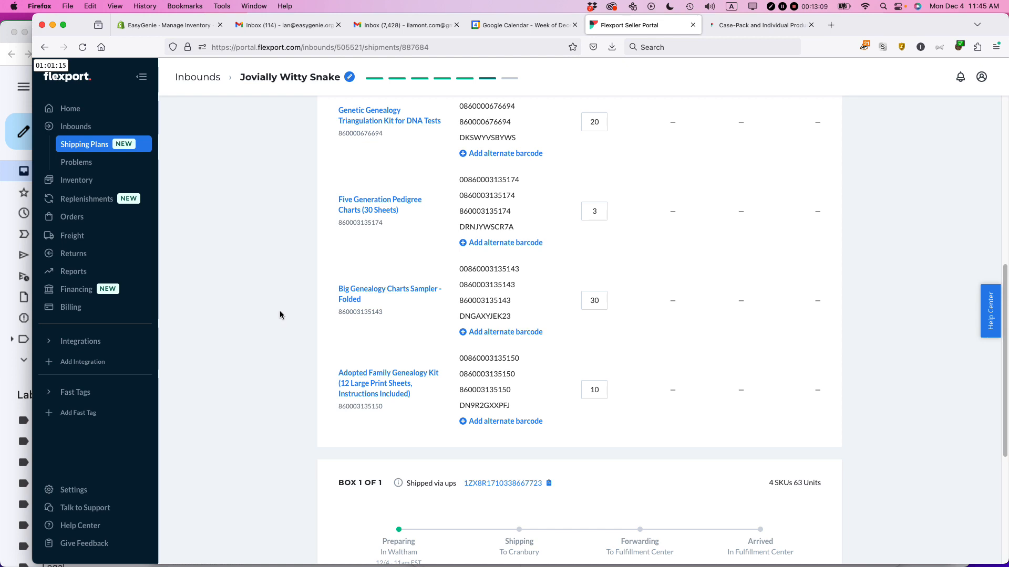
scroll(279, 315, up, 2)
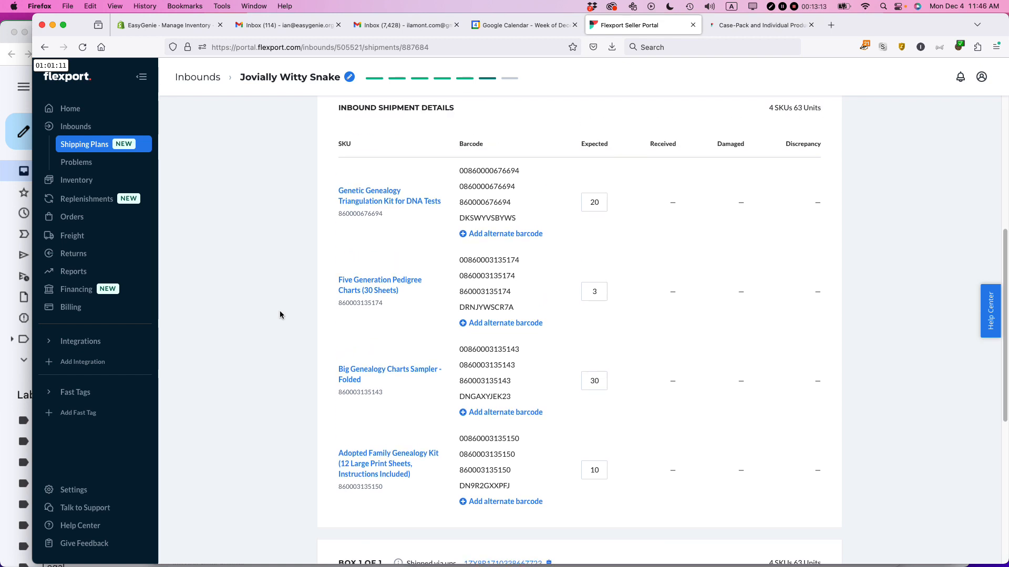
scroll(279, 315, up, 6)
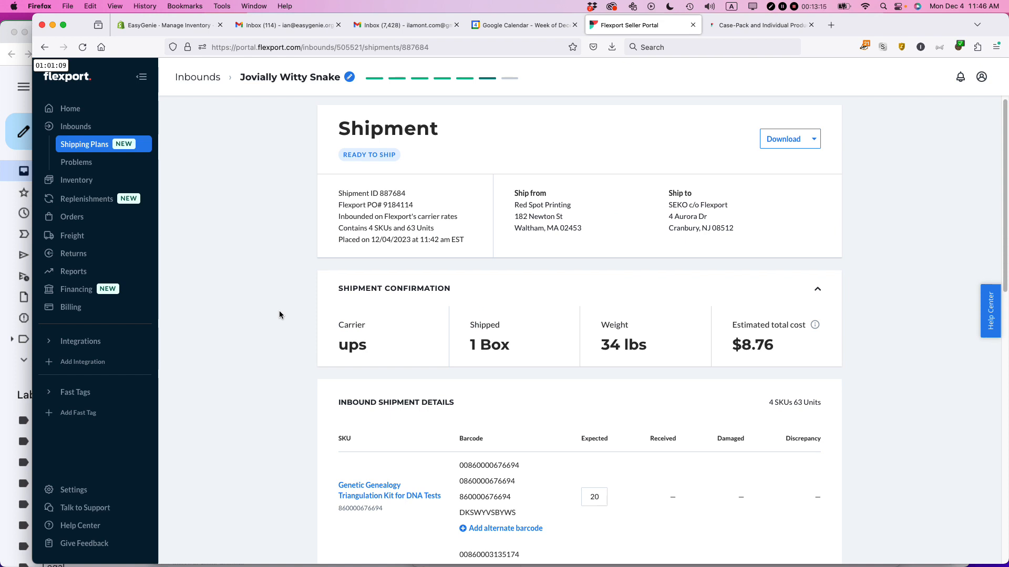
- Switch to the Safari window with the Lean Media website's search results for shopify
key(super+Tab)
key(super+Tab)
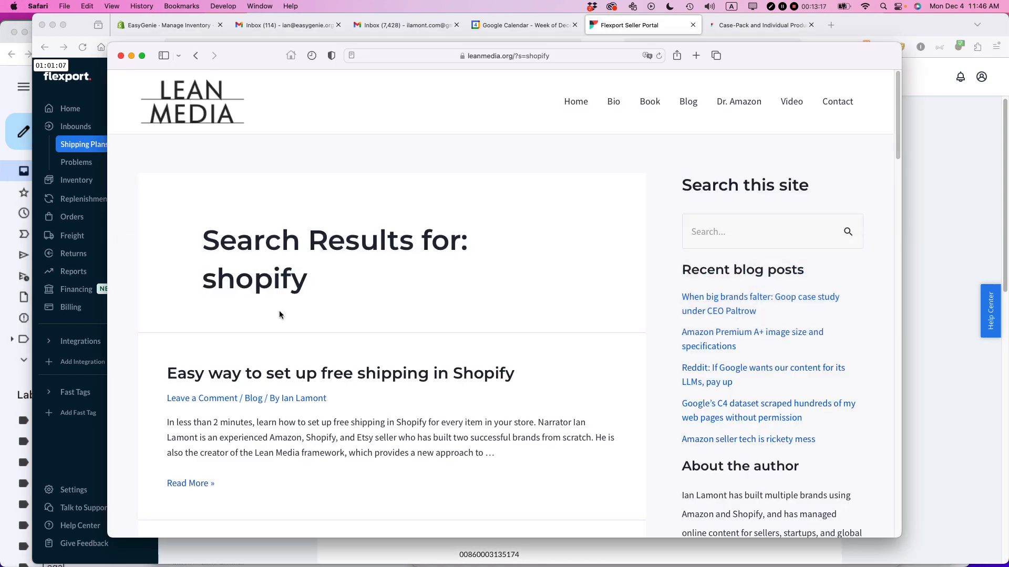